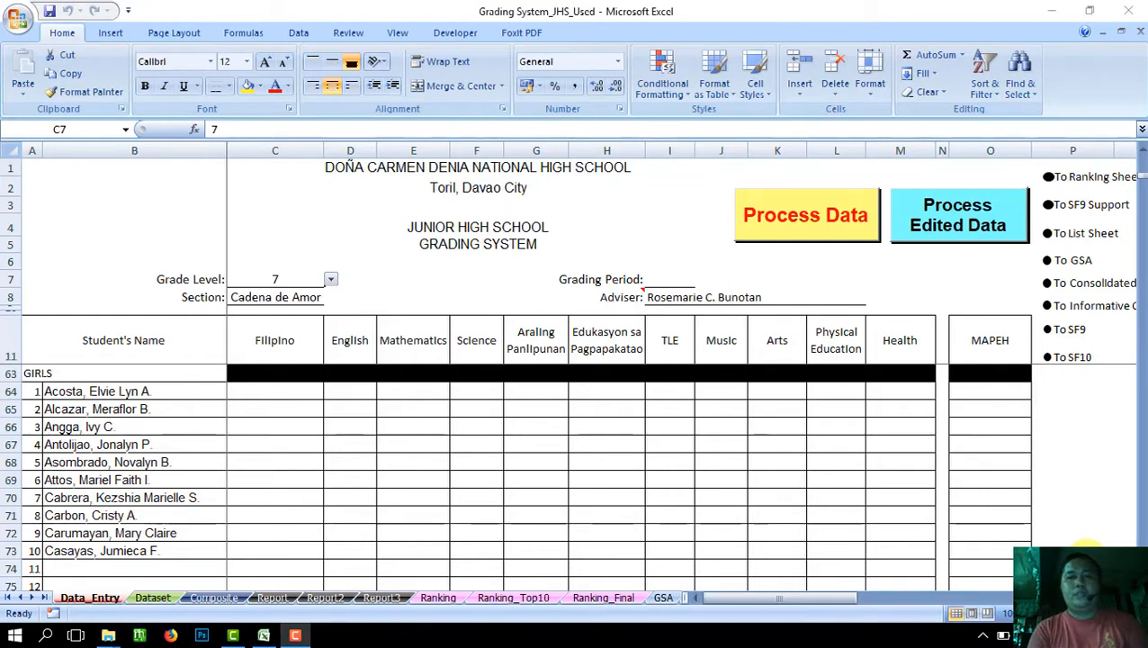
Step: Follow the 'To SF10' link from Data_Entry to the SF10_Front learner permanent record sheet
left_click(379, 300)
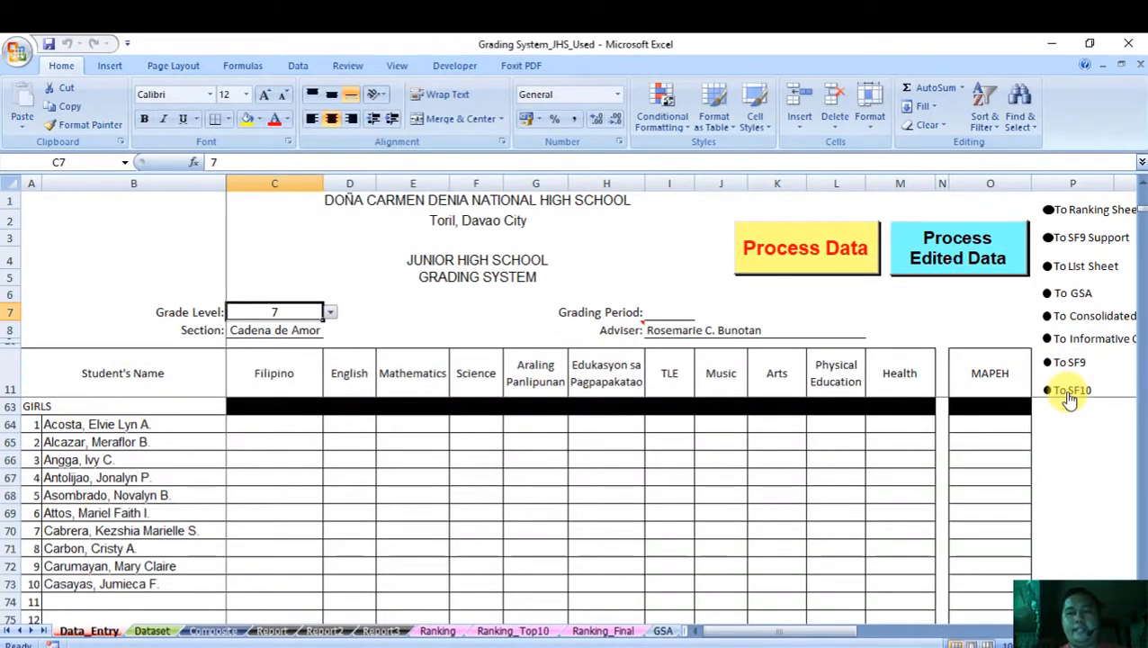
left_click(1069, 394)
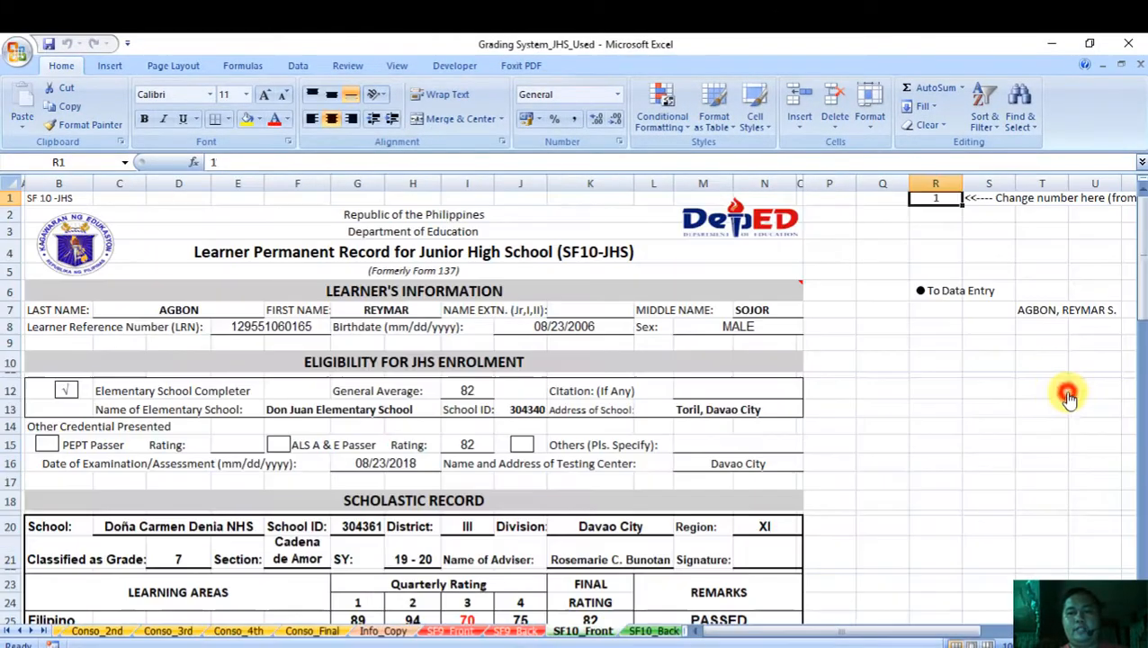
Step: Check SF10_Front's Protect Sheet settings and cancel, leaving the sheet unprotected
left_click(907, 328)
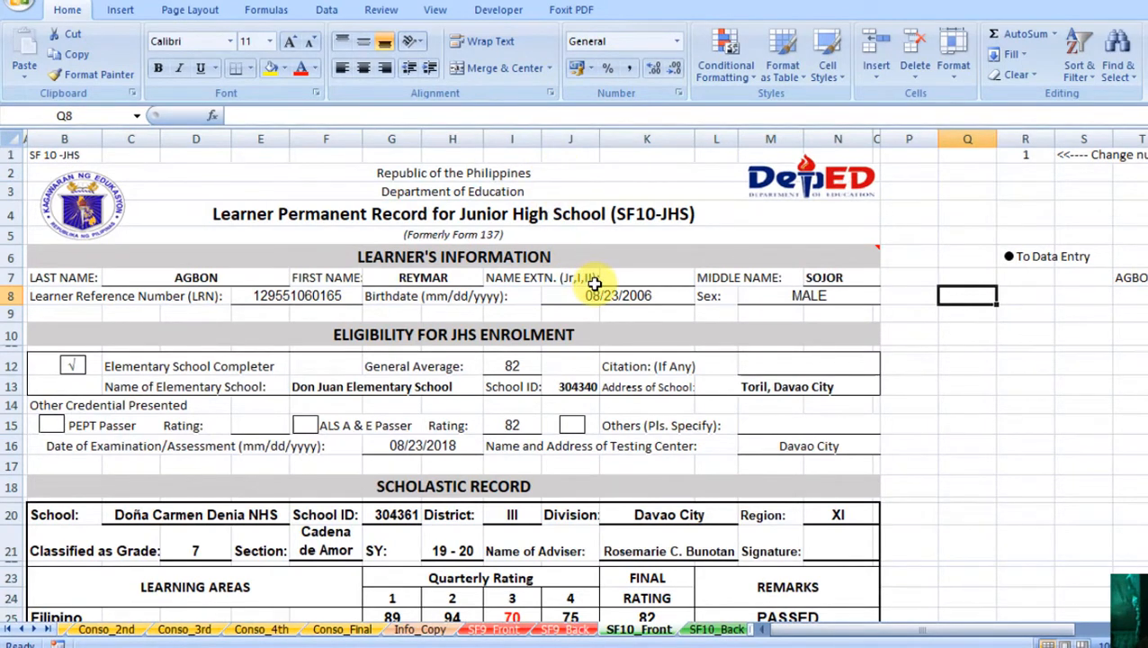
left_click(385, 13)
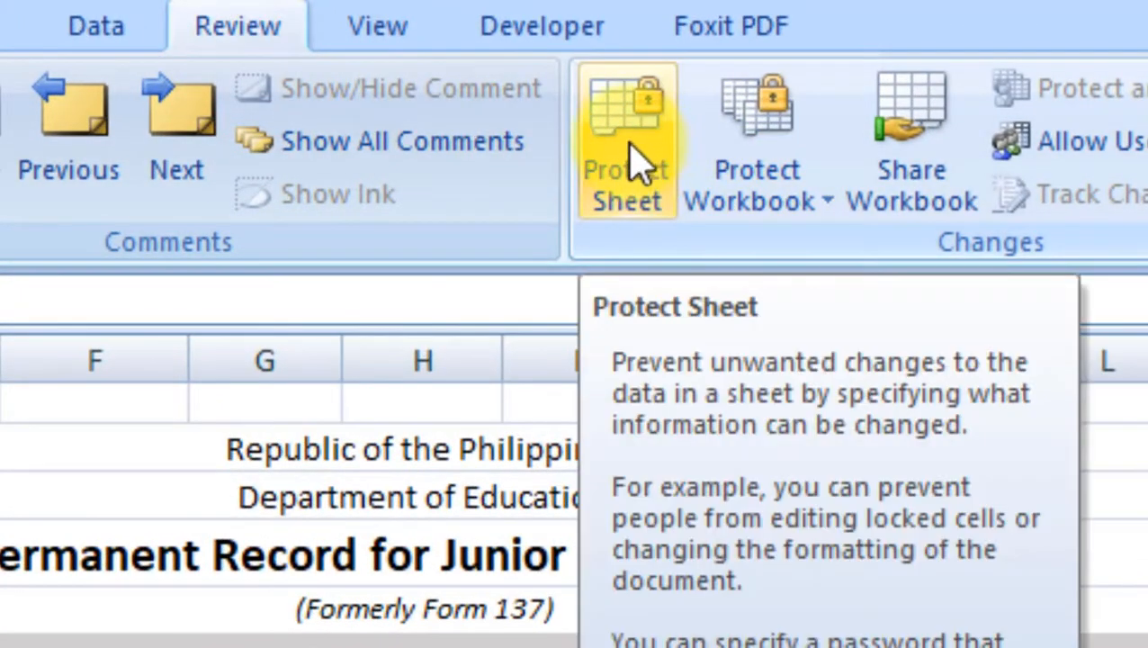
left_click(648, 169)
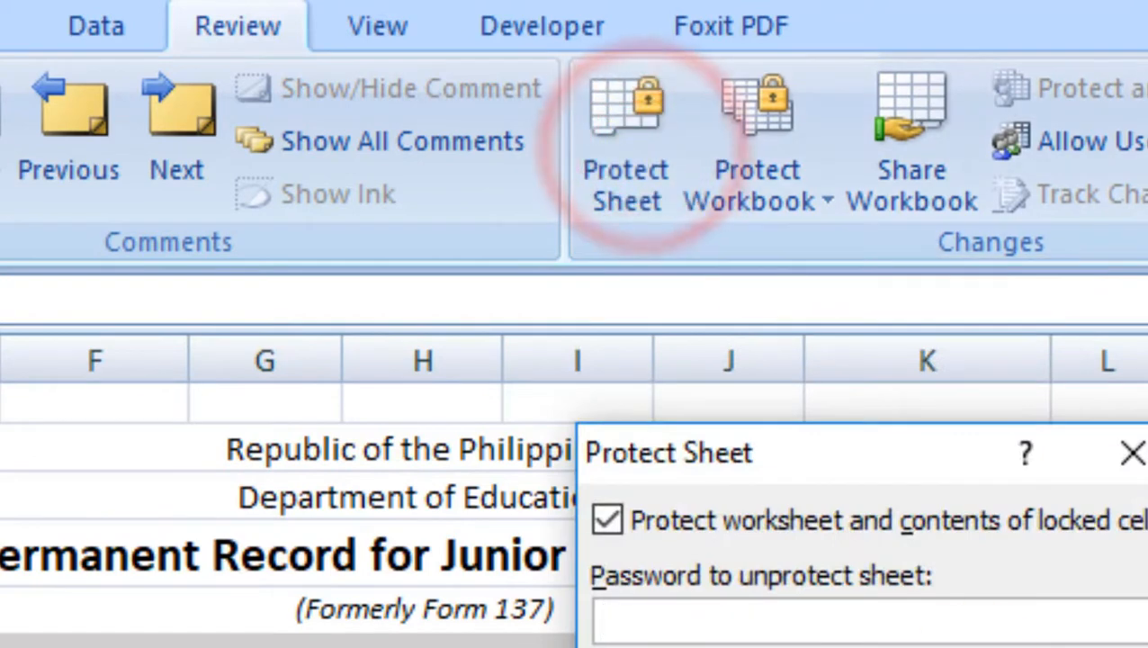
key("Escape")
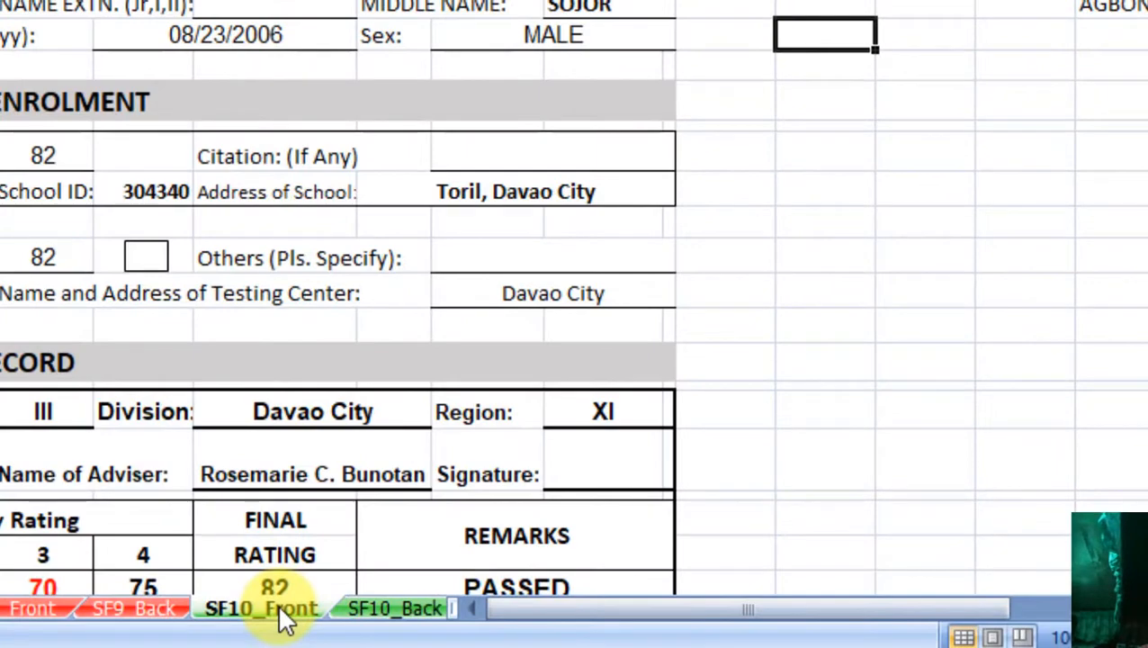
Step: Copy the SF10_Front sheet into a (new book) workbook, continuing past the macro warning
right_click(277, 603)
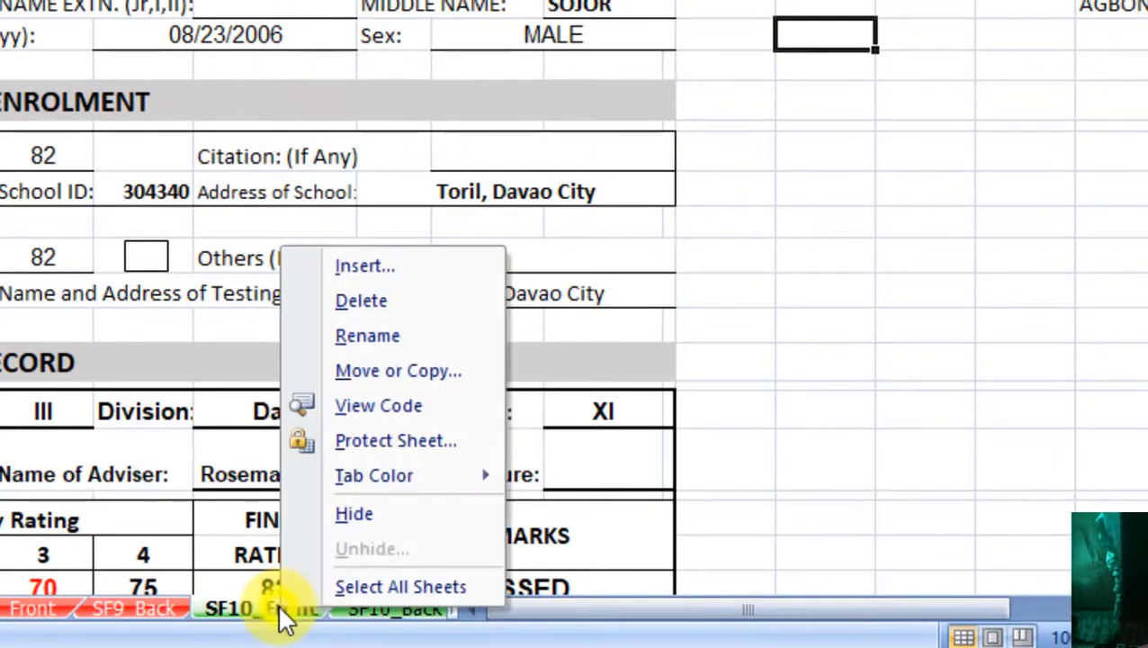
left_click(388, 369)
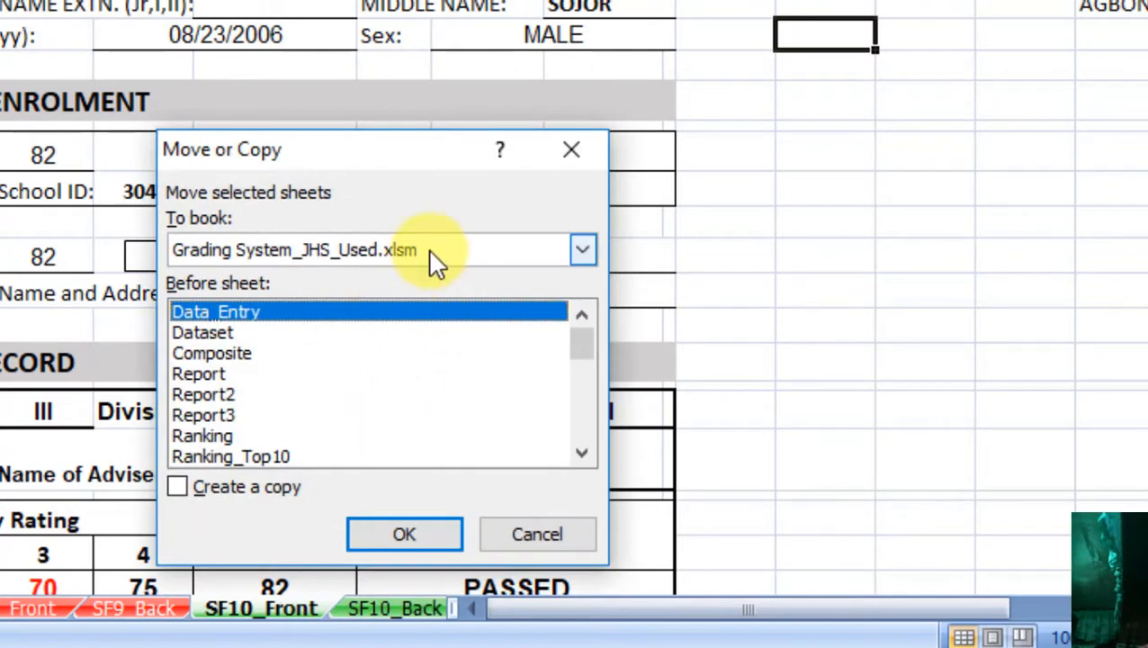
left_click(430, 252)
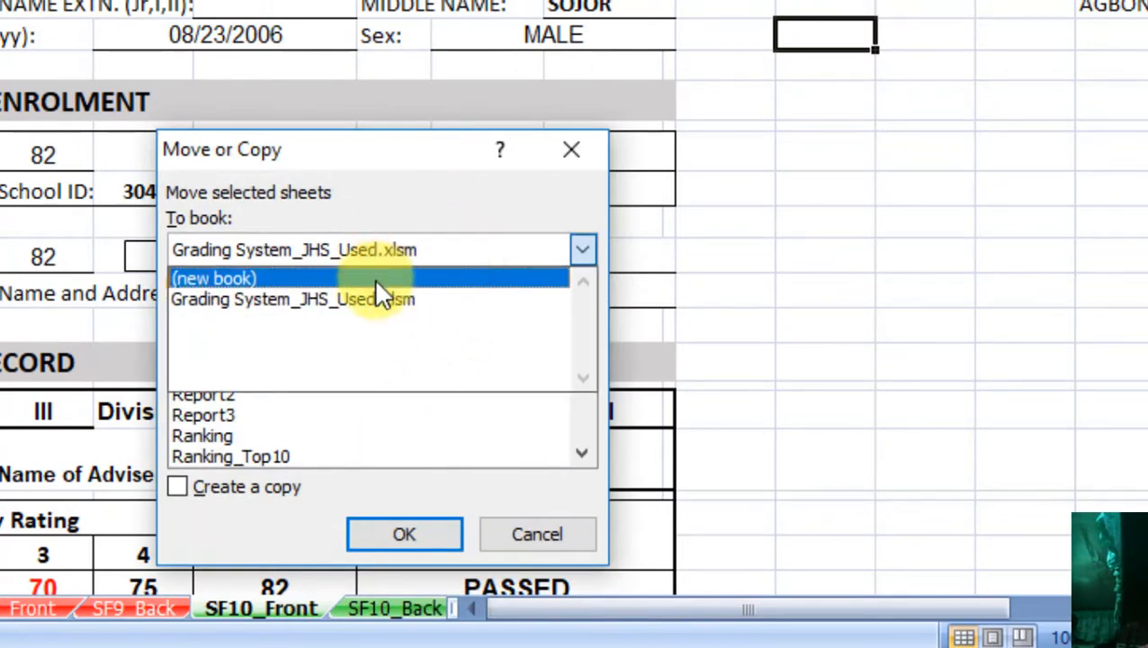
left_click(377, 281)
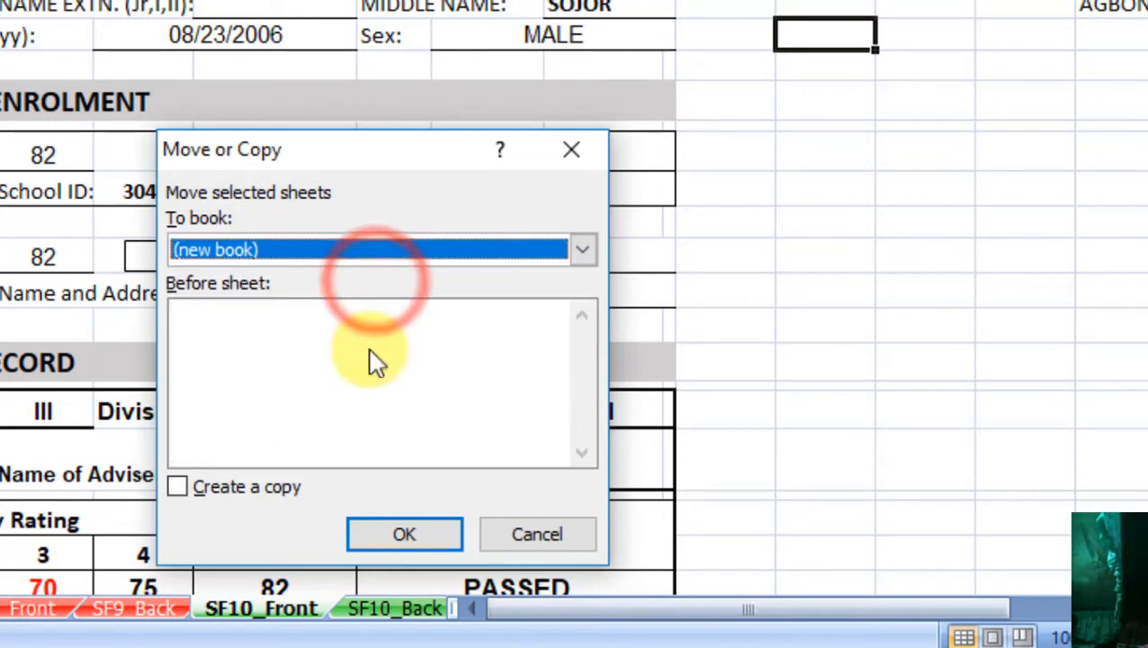
left_click(239, 489)
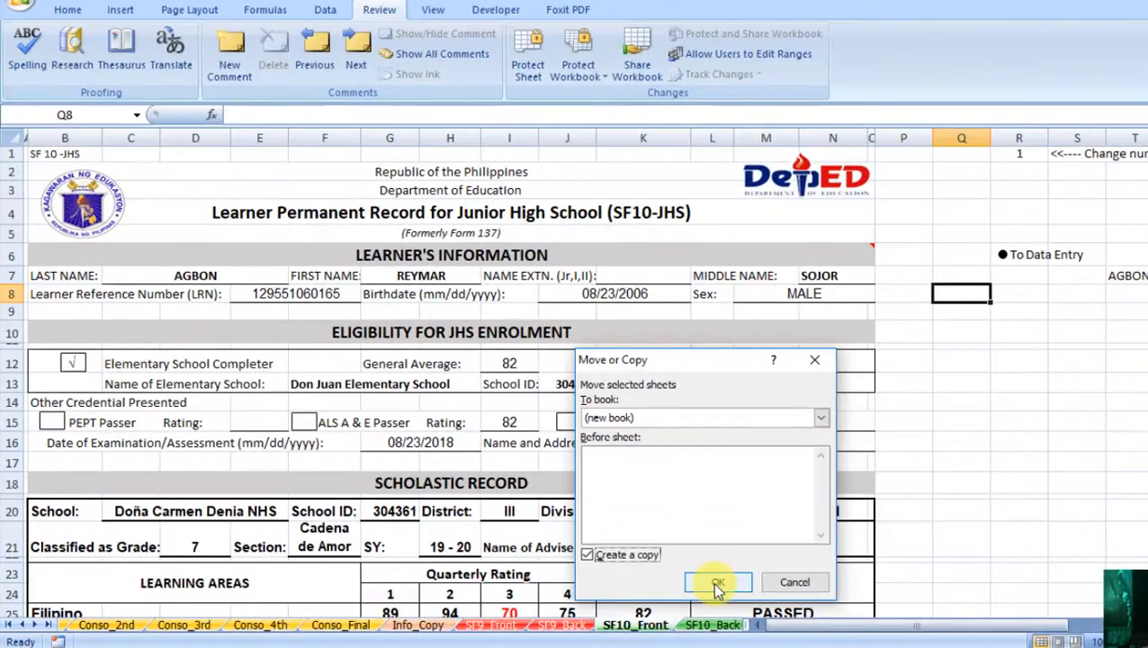
left_click(717, 585)
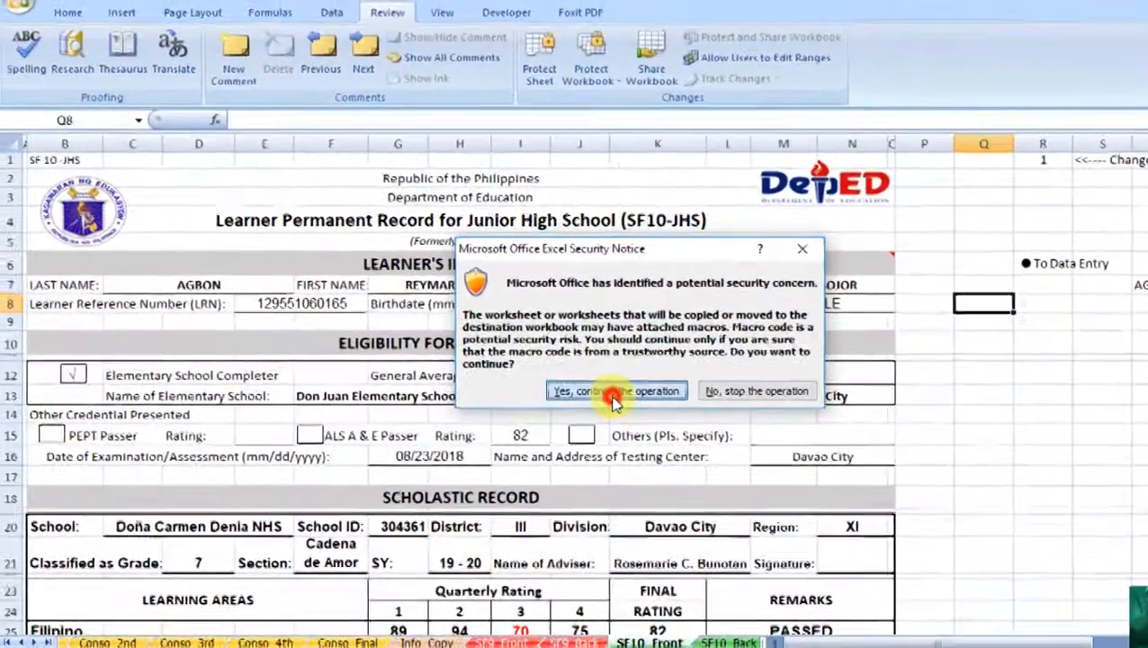
left_click(263, 465)
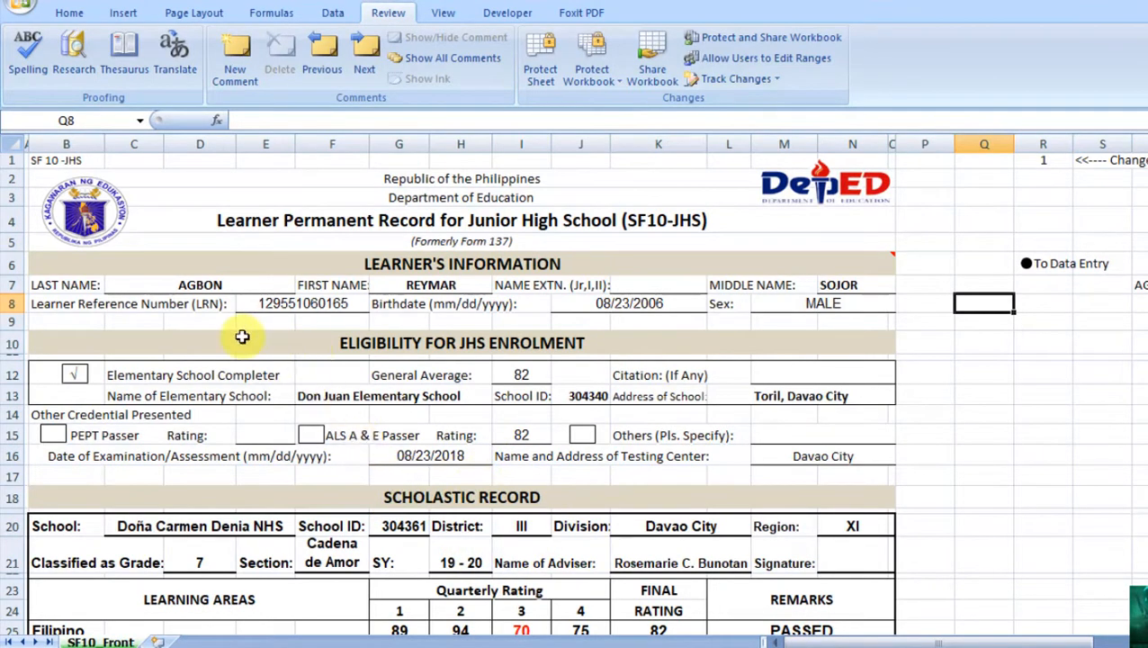
Step: Inspect the C7 last-name and G25 grade formulas referencing Grading System_JHS_Used.xlsm
left_click(205, 285)
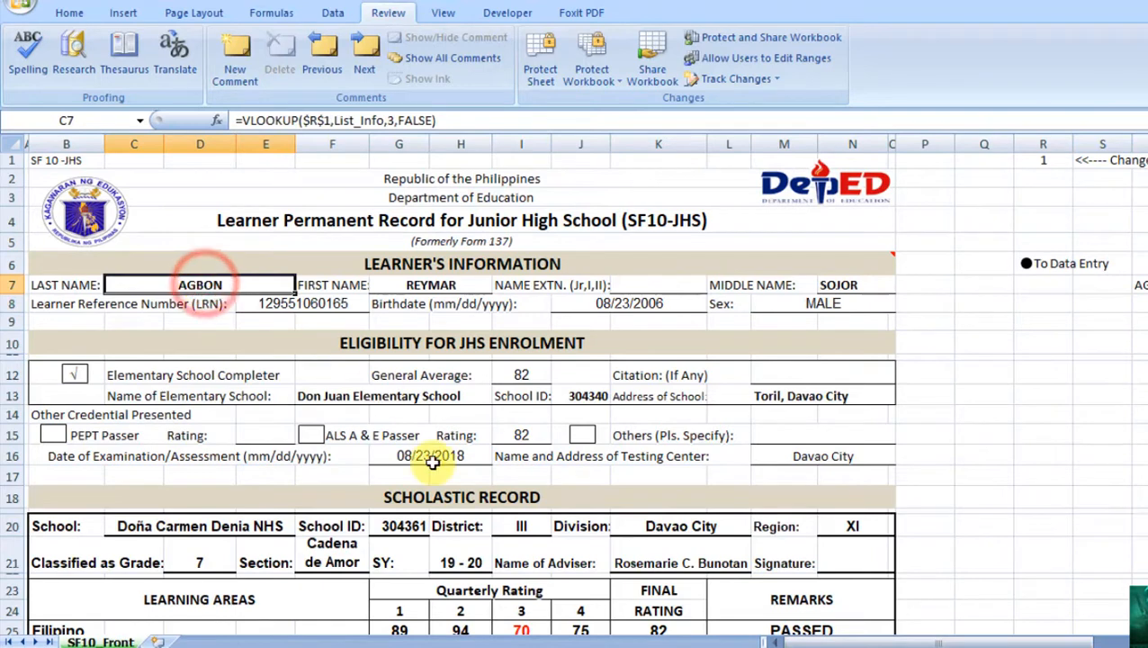
left_click(422, 632)
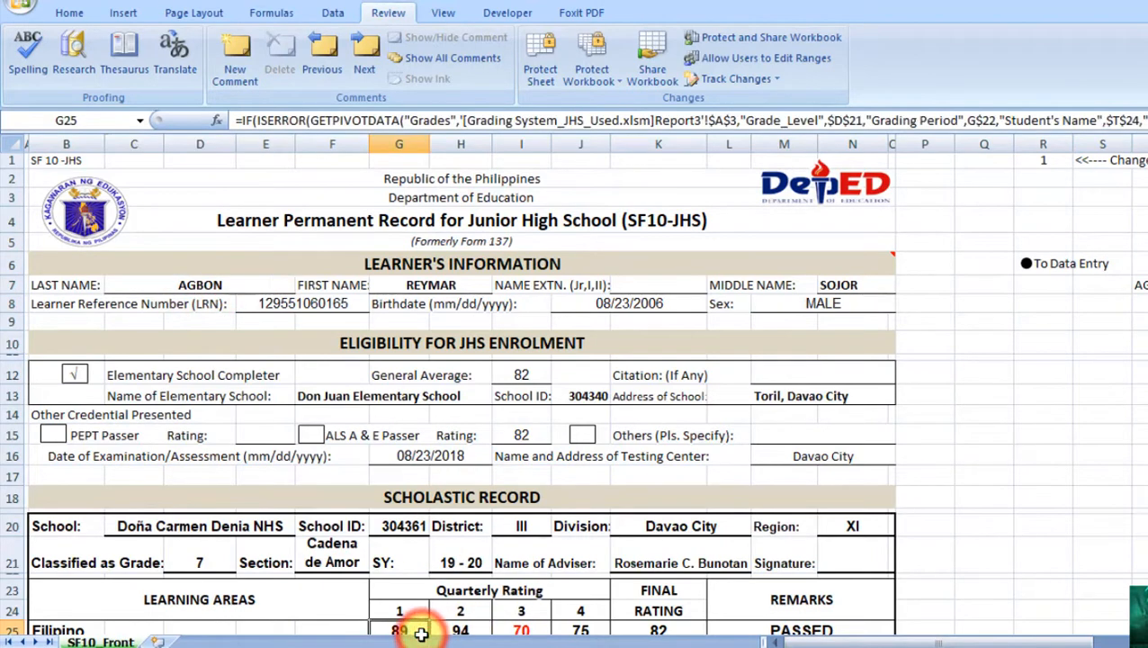
left_click(223, 284)
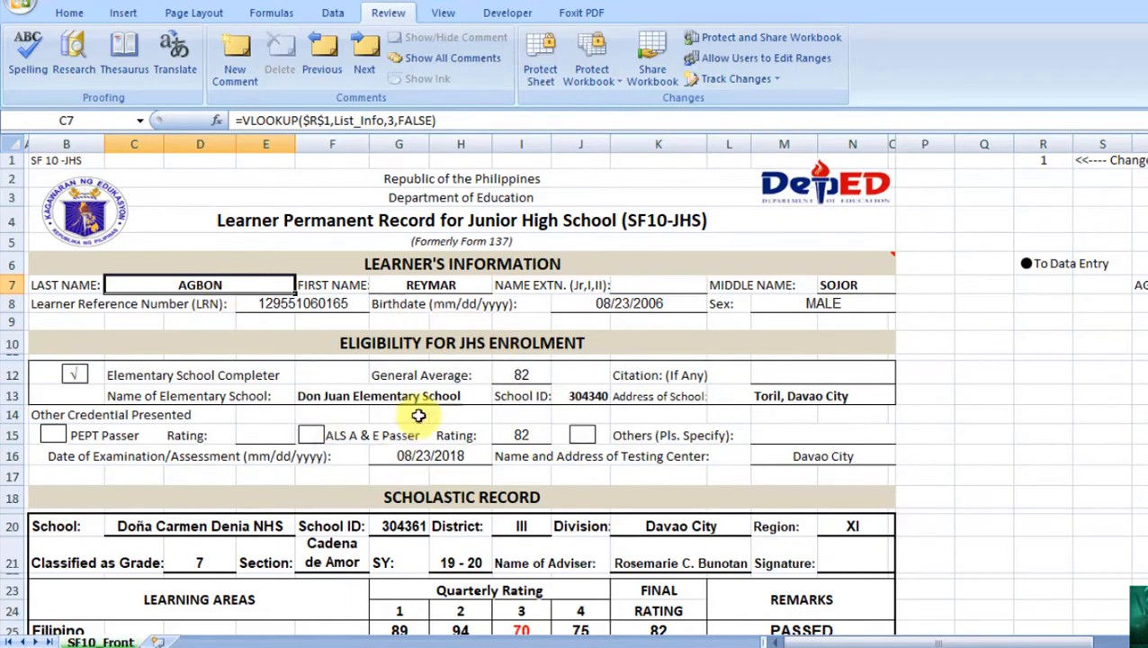
left_click(420, 630)
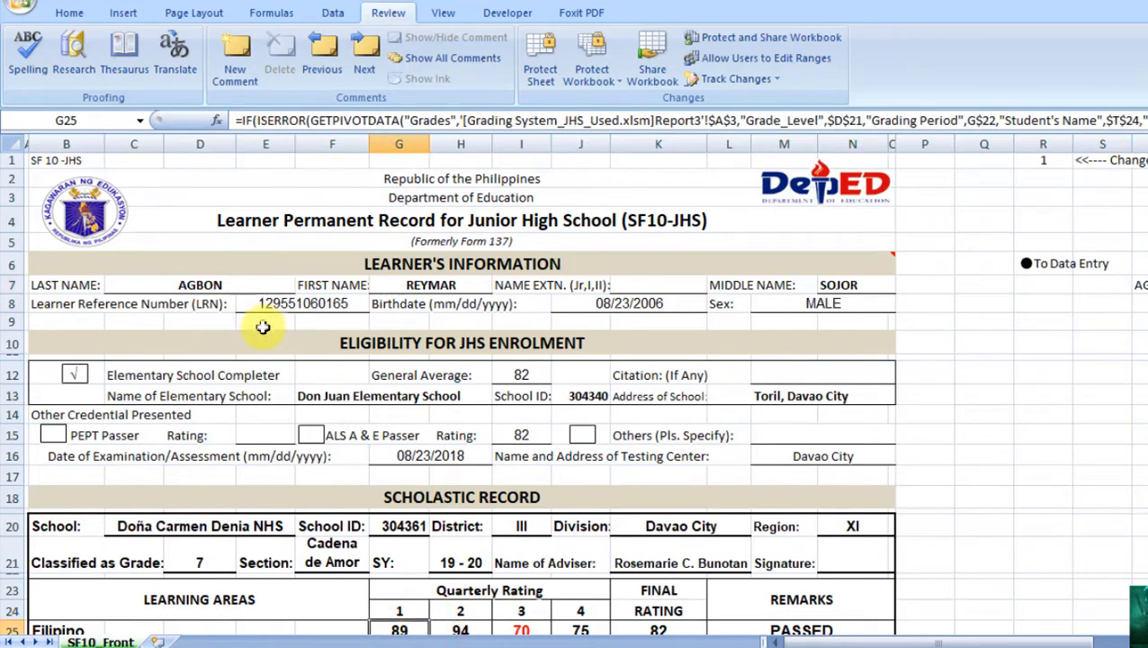
left_click(263, 285)
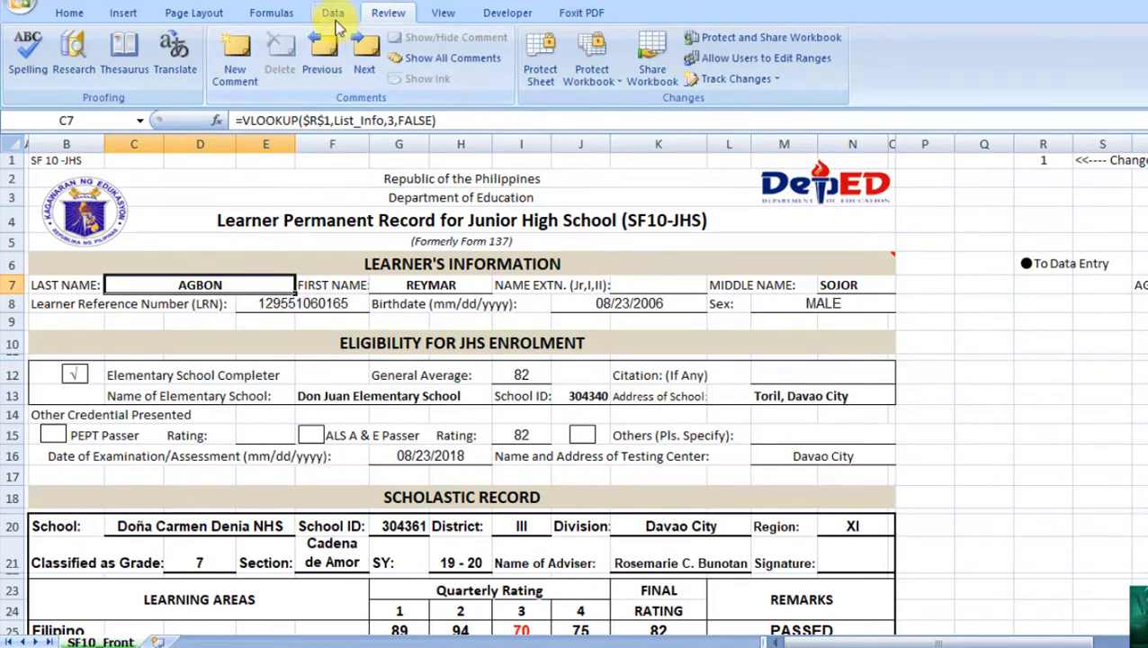
left_click(333, 15)
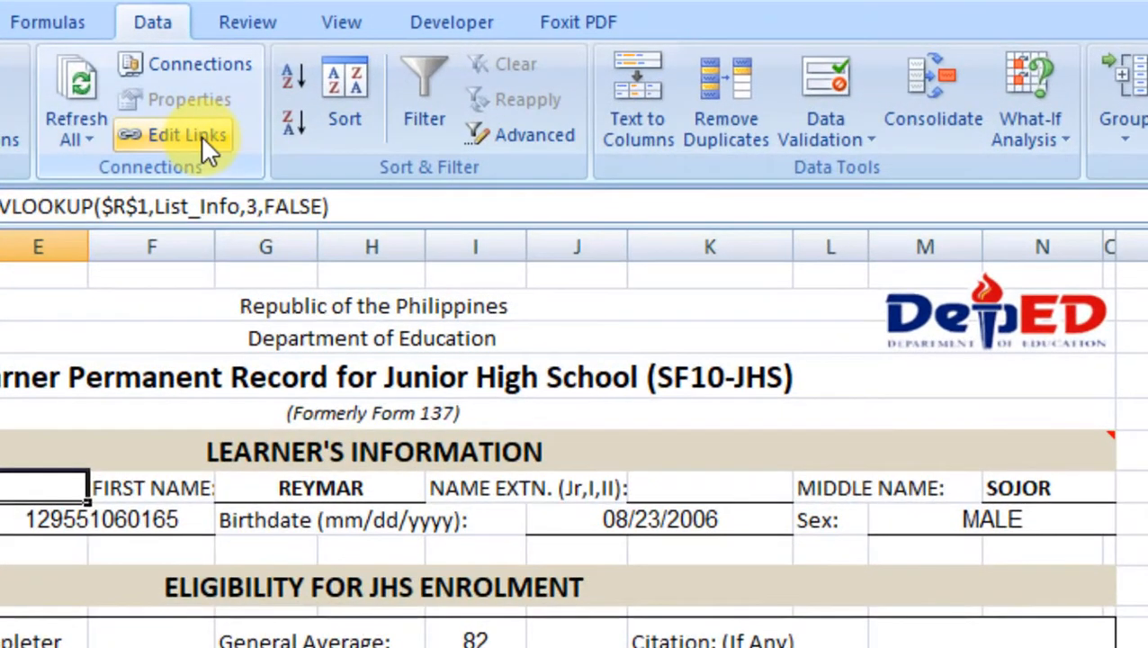
Step: Break the link to Grading System_JHS_Used.xlsm in Edit Links, converting formulas to values
left_click(201, 142)
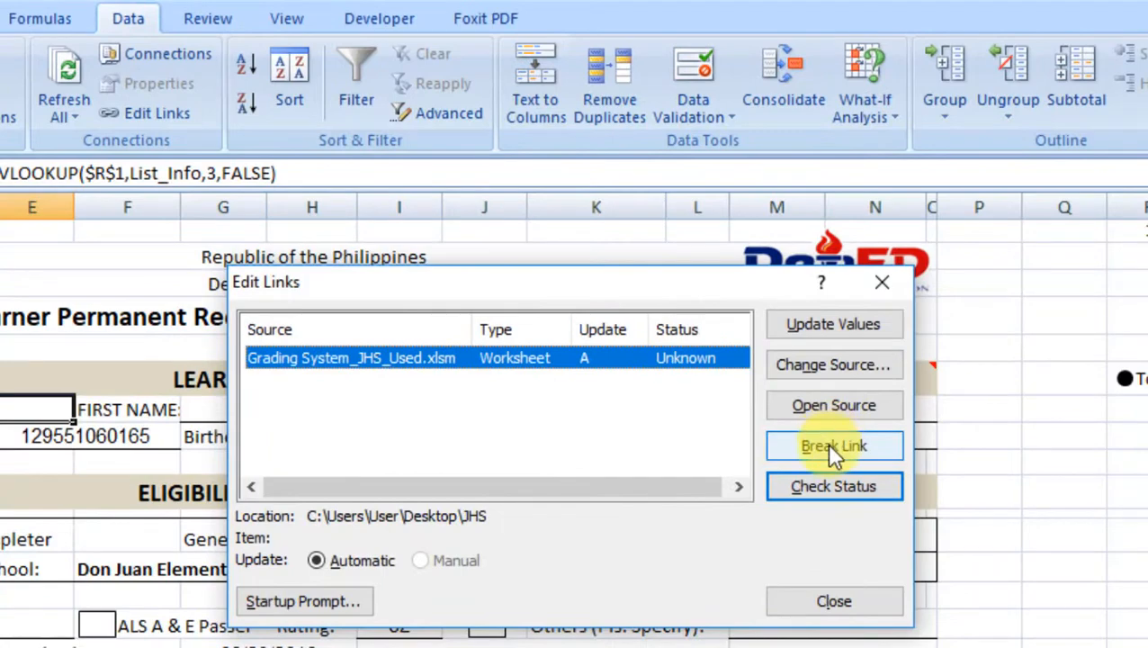
left_click(831, 450)
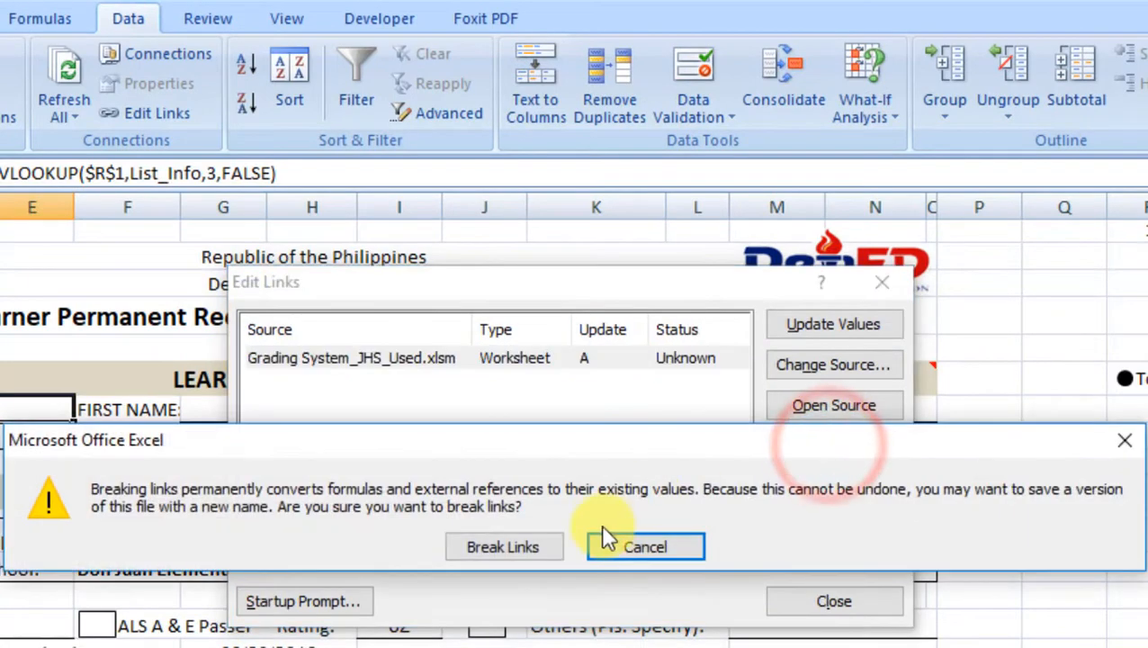
left_click(525, 552)
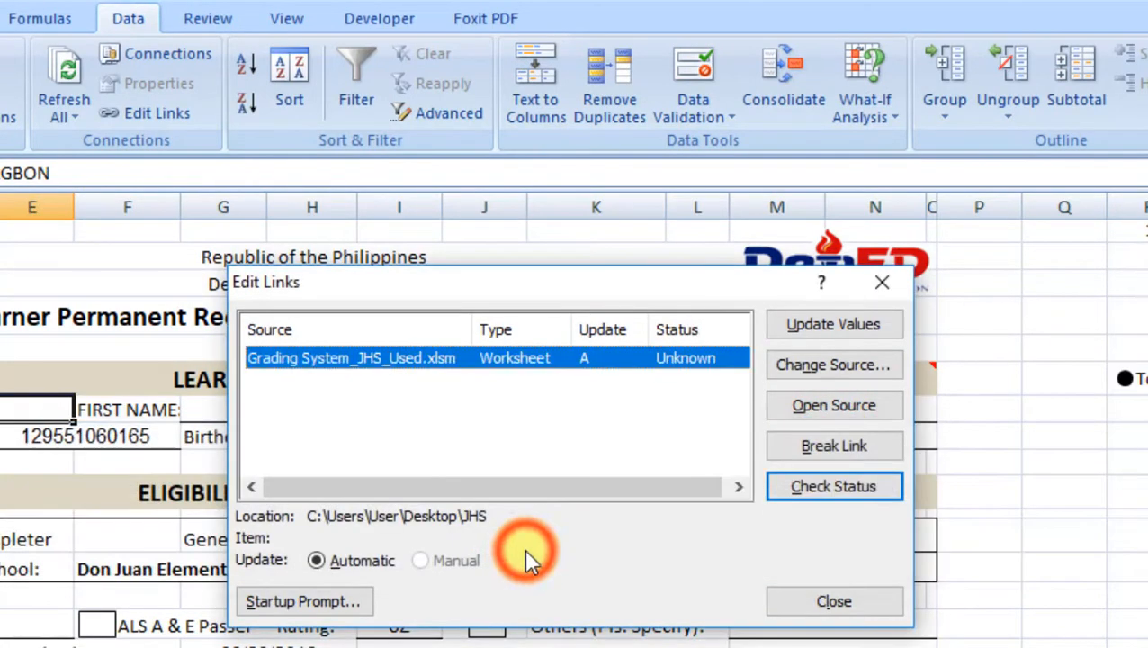
left_click(853, 610)
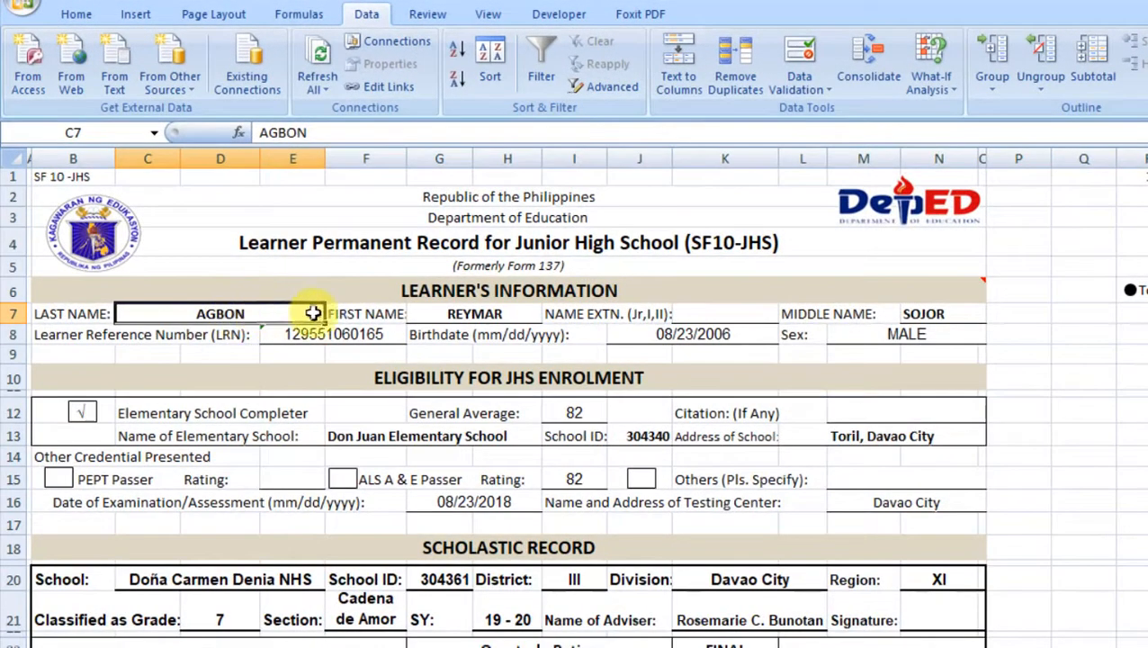
Step: Inspect G7, E8 and the GETPIVOTDATA grade formula in G25 and its neighbouring cells
left_click(478, 313)
left_click(347, 334)
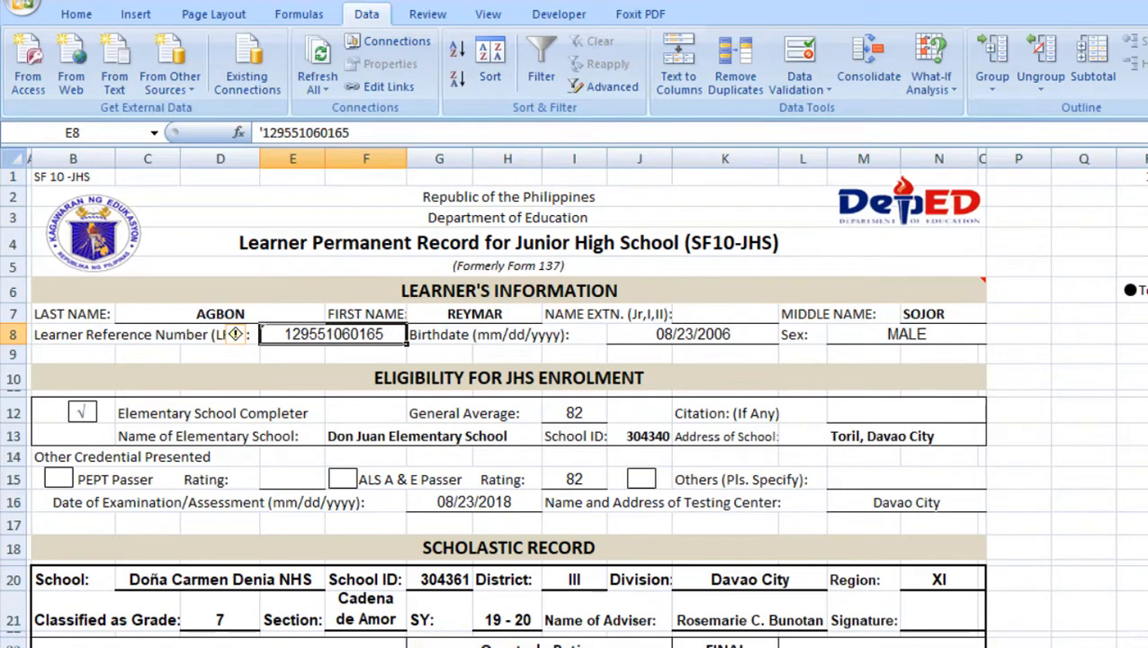
left_click(439, 647)
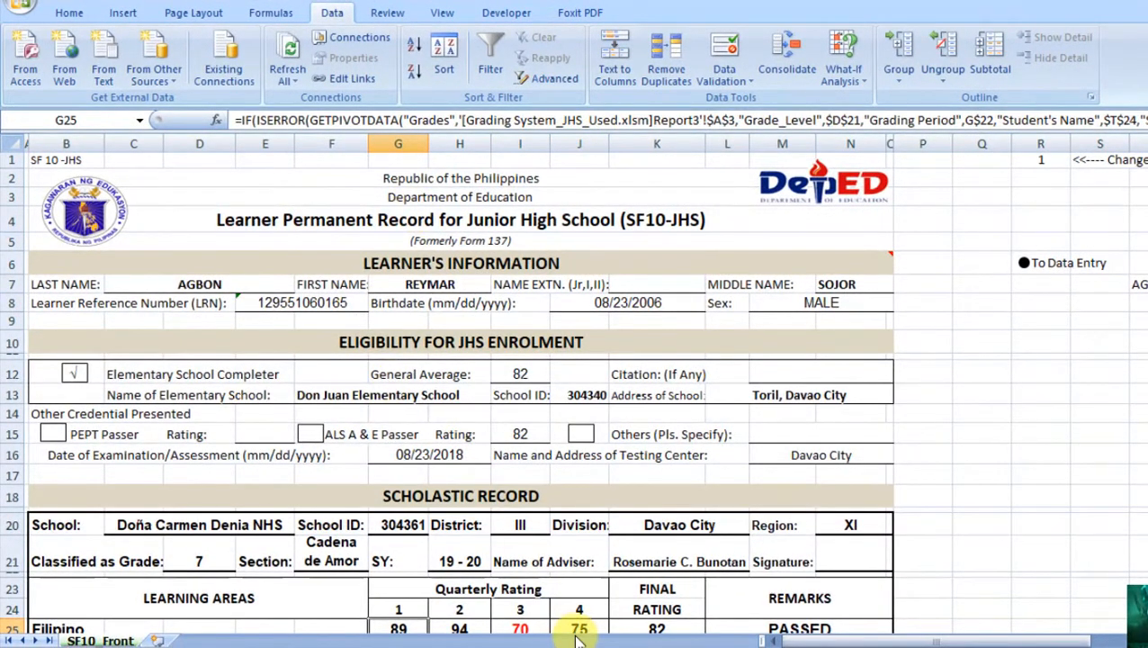
key("Down")
key("Down")
key("Down")
key("Down")
key("Down")
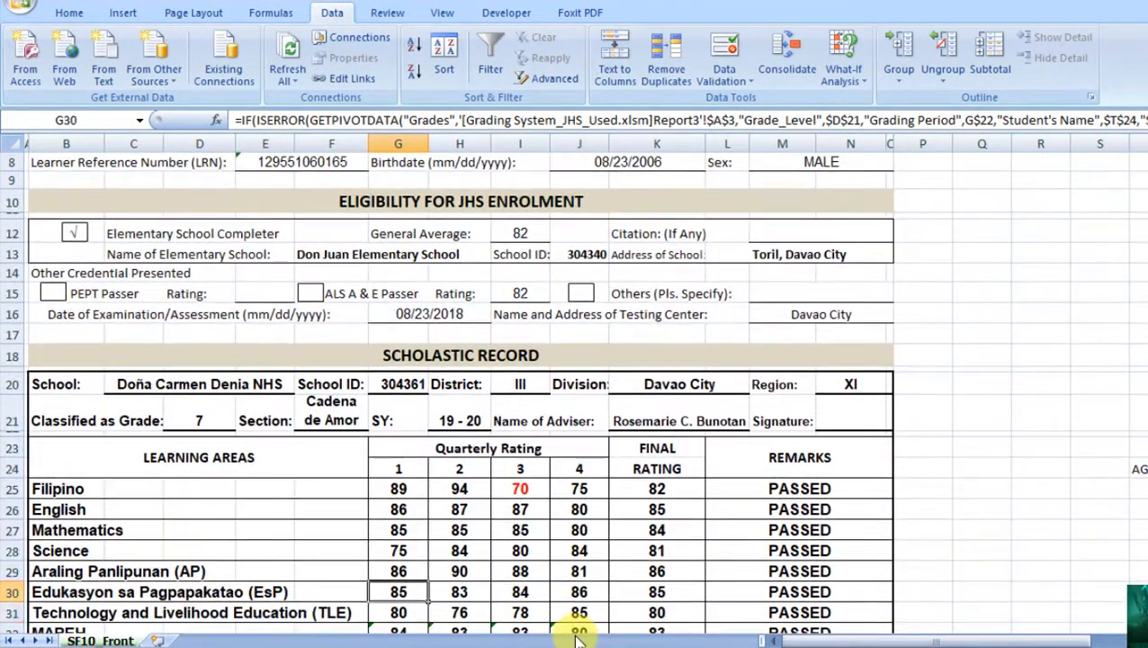
key("Up")
key("Up")
key("Up")
key("Up")
key("Up")
key("Up")
key("Up")
key("Down")
key("Down")
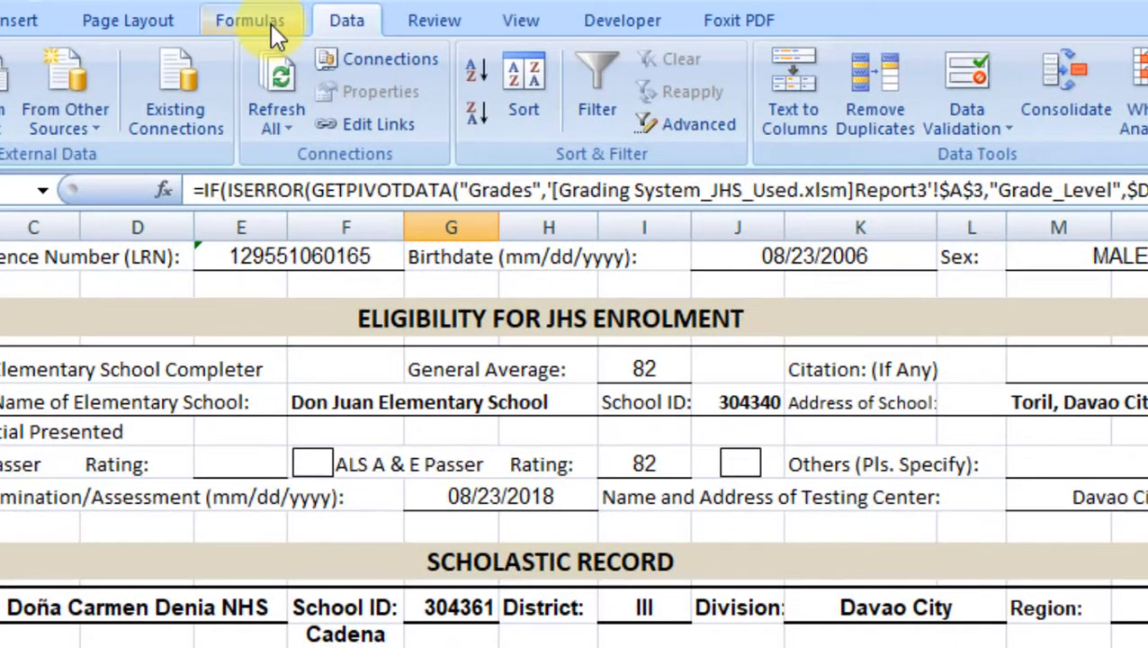
left_click(283, 13)
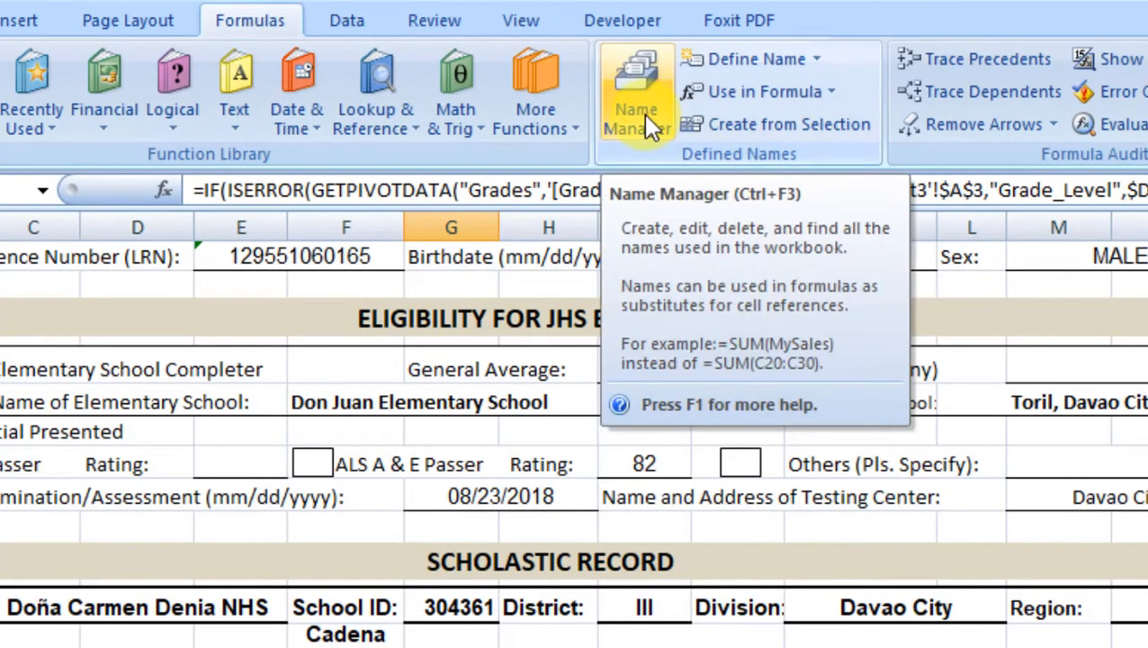
Step: In Name Manager, delete all defined names from DB_Criteria onward except Print_Area and SkulYr
left_click(644, 114)
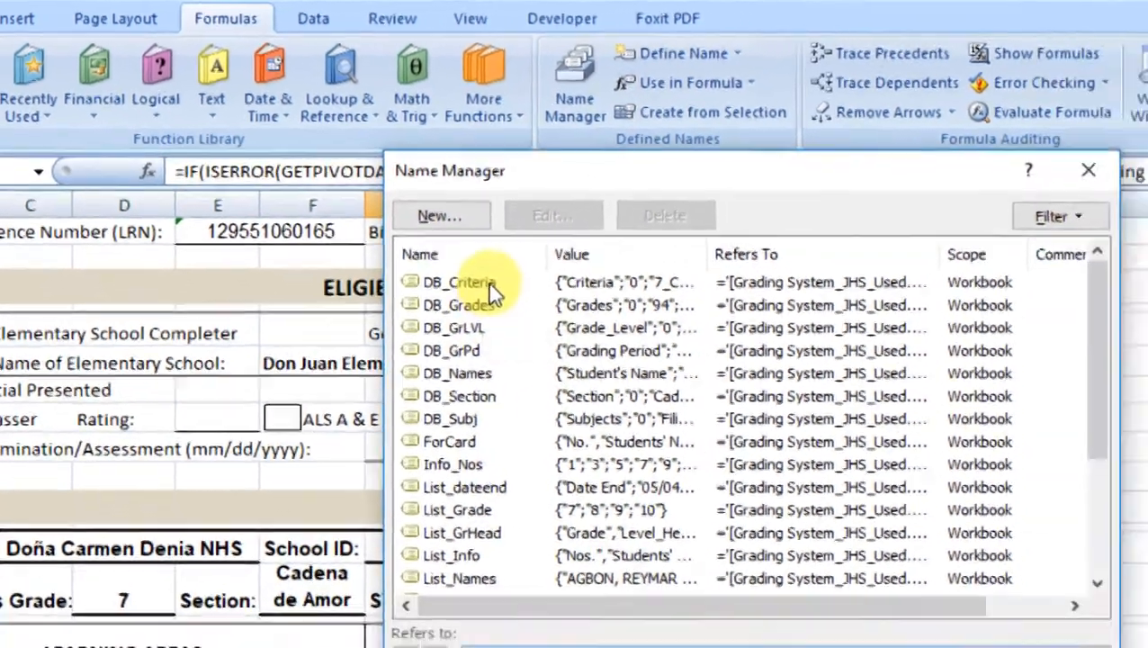
left_click(542, 314)
key("Down")
key("Down")
key("Down")
key("Down")
key("Down")
key("Down")
key("Down")
key("Down")
key("Down")
key("Down")
key("Down")
key("Down")
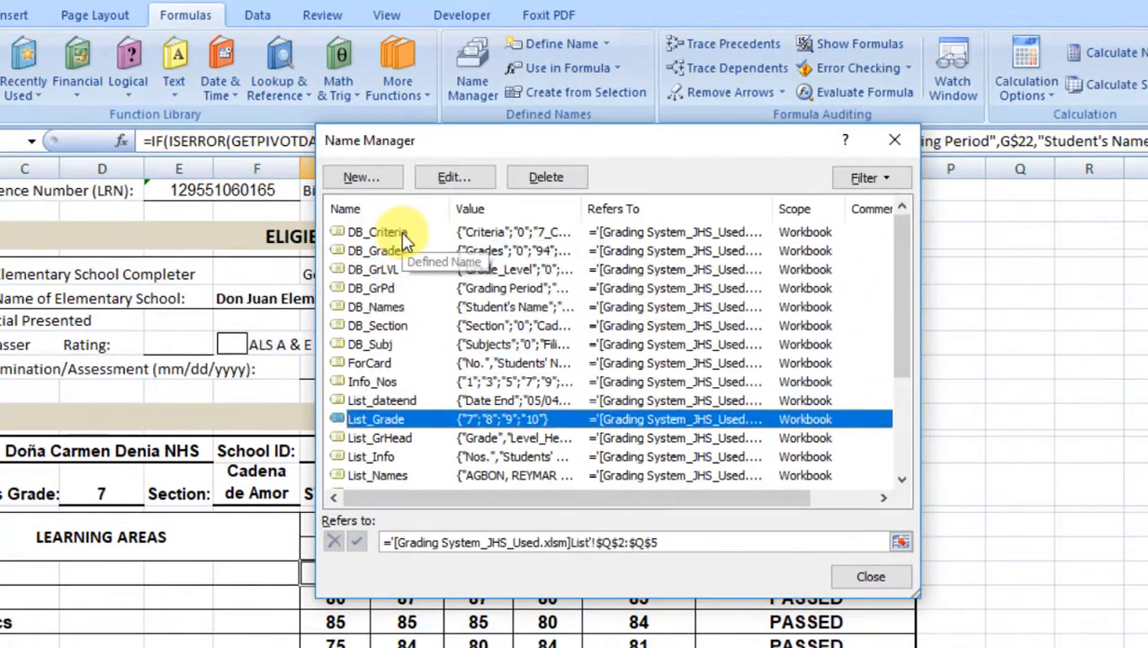
key("Up")
key("Up")
key("Up")
left_click(396, 232)
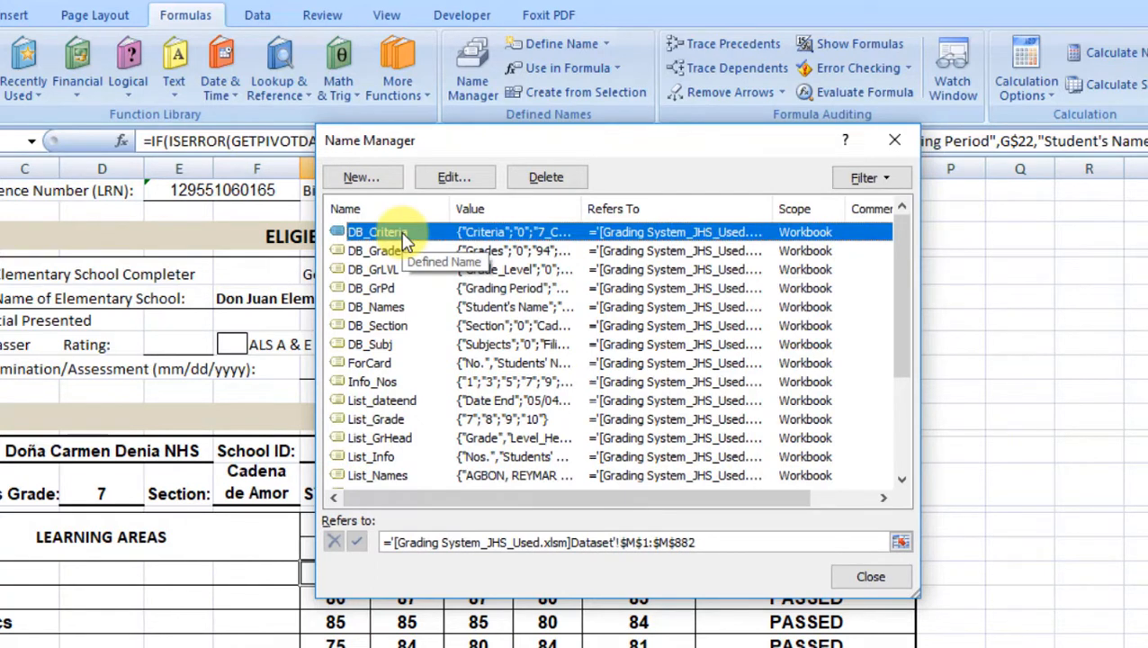
key("shift+Down")
key("shift+Down")
key("shift+Down")
key("shift+Down")
key("shift+Down")
key("shift+Down")
key("shift+Down")
key("shift+Down")
key("shift+Down")
key("shift+Down")
key("shift+Down")
key("shift+Down")
key("shift+Down")
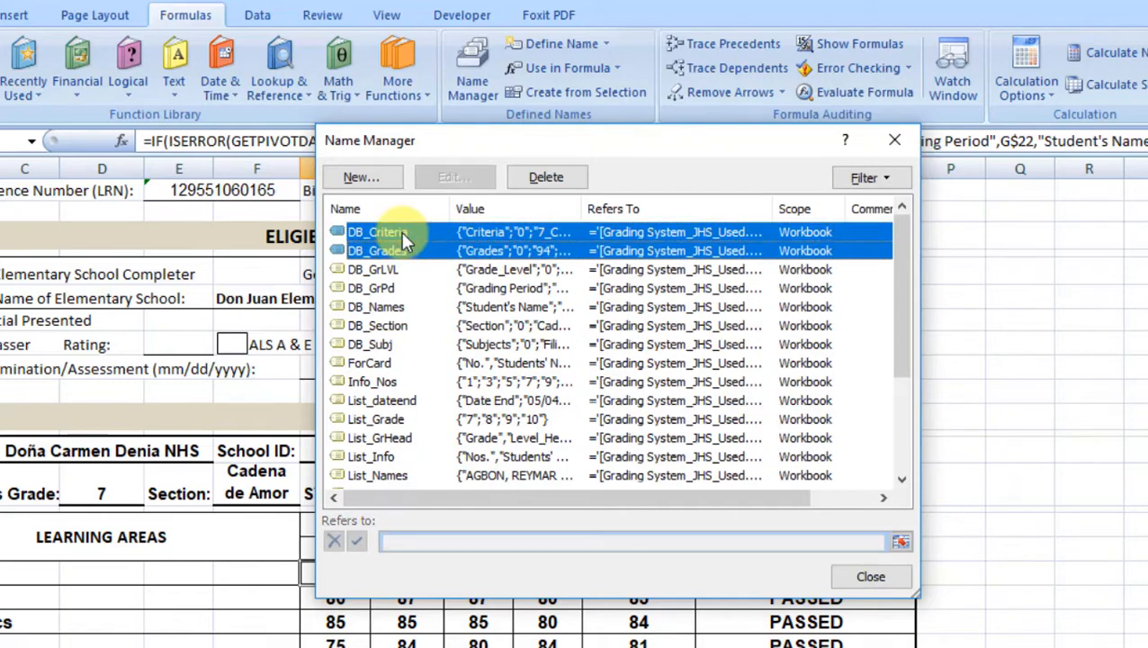
key("shift+Down")
key("shift+Down")
key("shift+Down")
key("shift+Down")
key("shift+Down")
key("shift+Down")
key("shift+Down")
key("shift+Down")
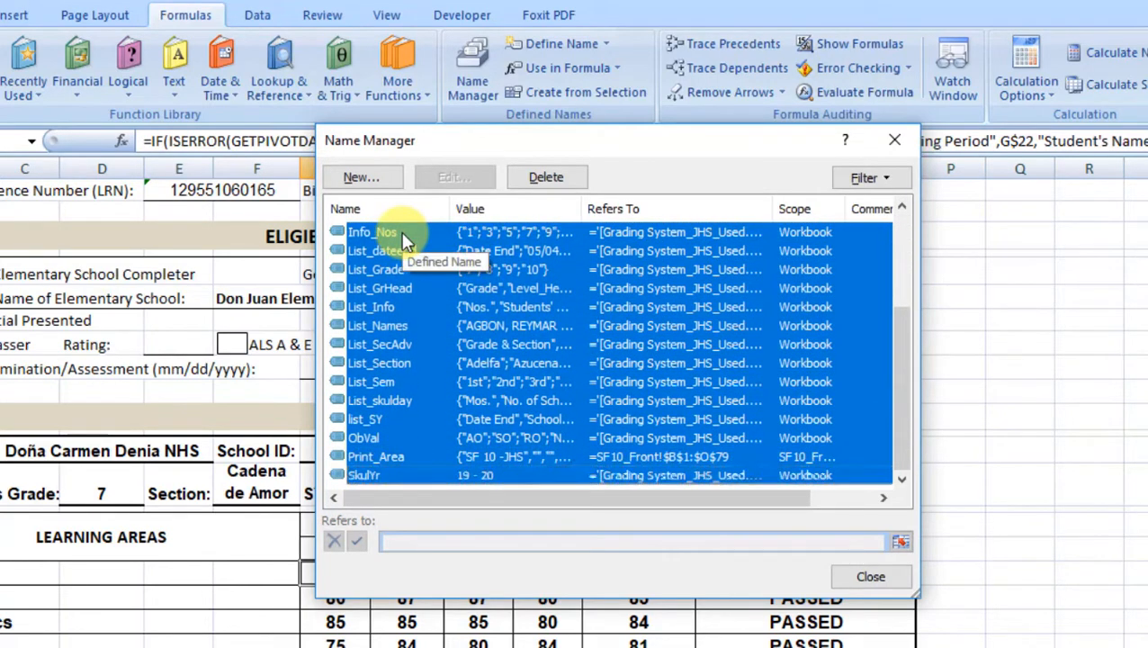
key("shift+Up")
key("shift+Up")
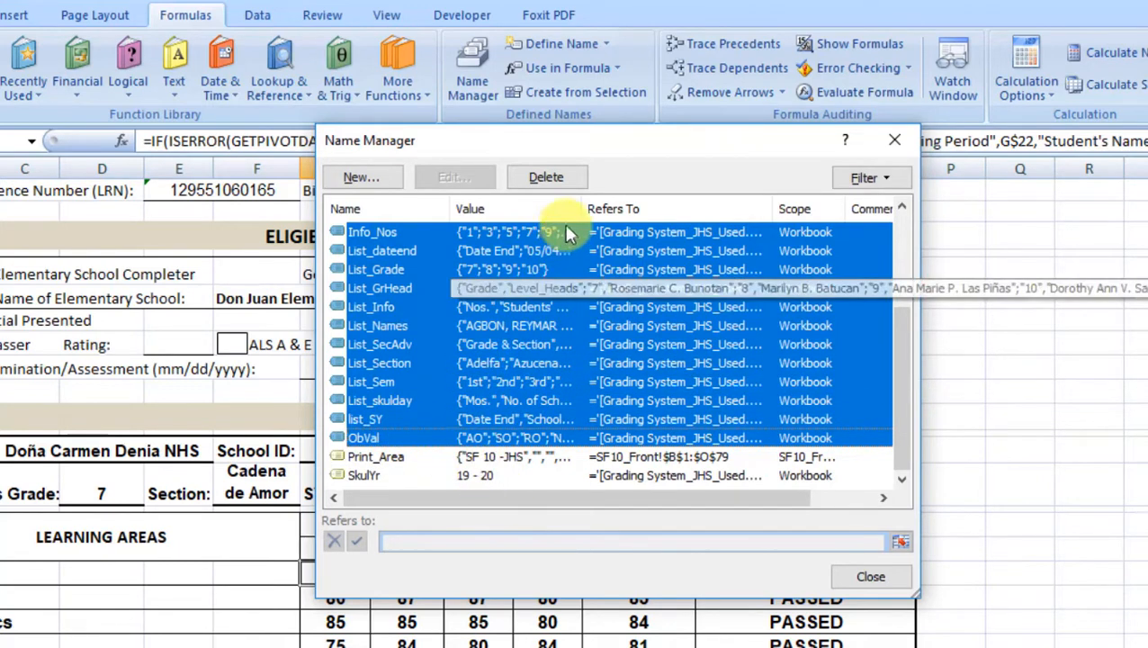
left_click(551, 179)
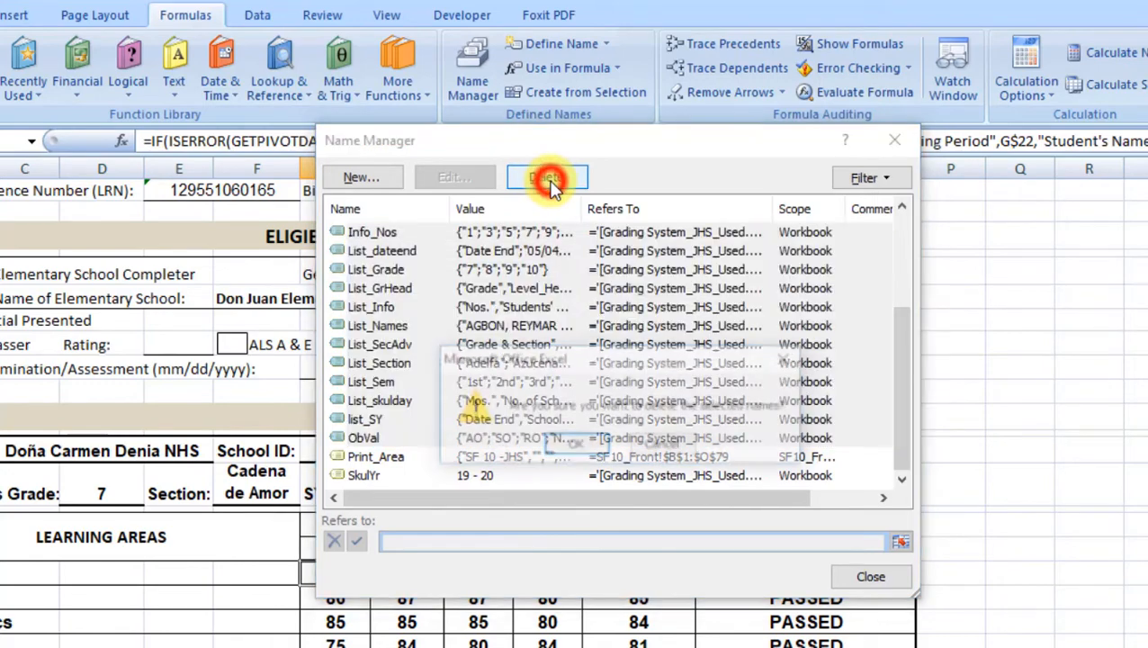
left_click(571, 443)
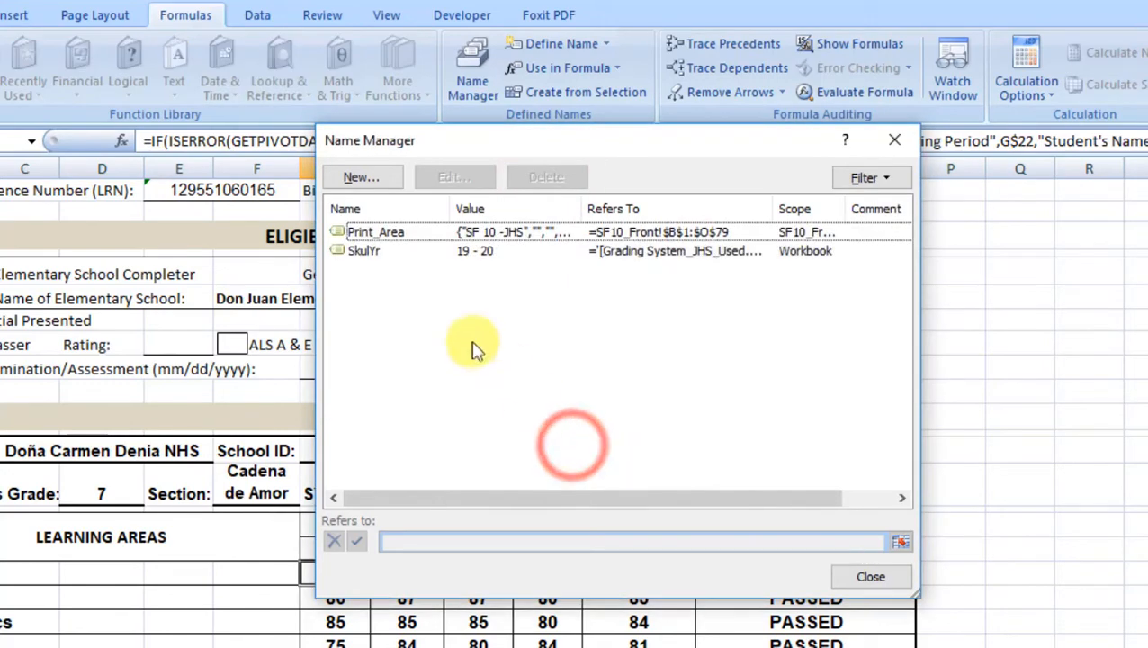
Step: Delete the remaining SkulYr name, leaving only Print_Area
left_click(394, 253)
left_click(540, 178)
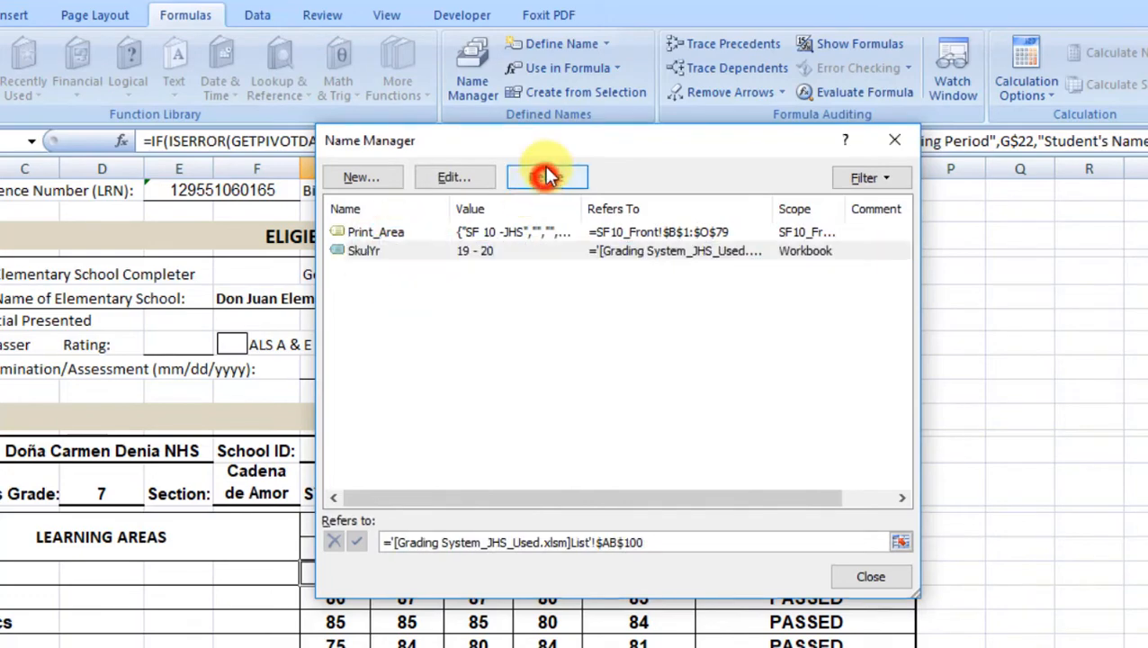
left_click(596, 448)
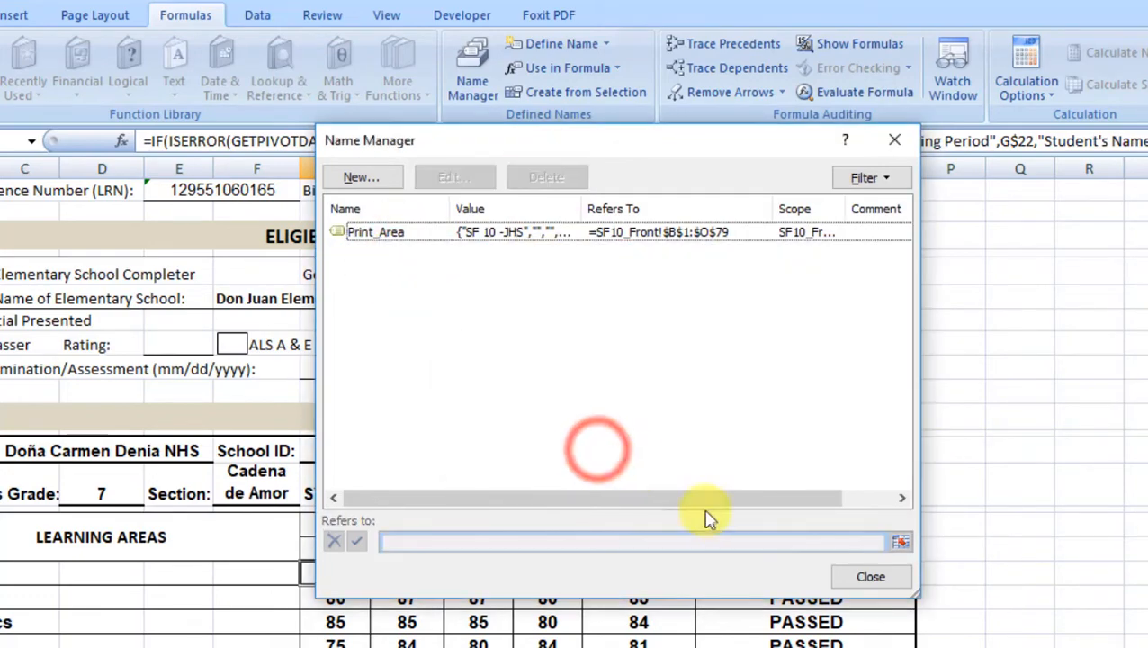
left_click(873, 576)
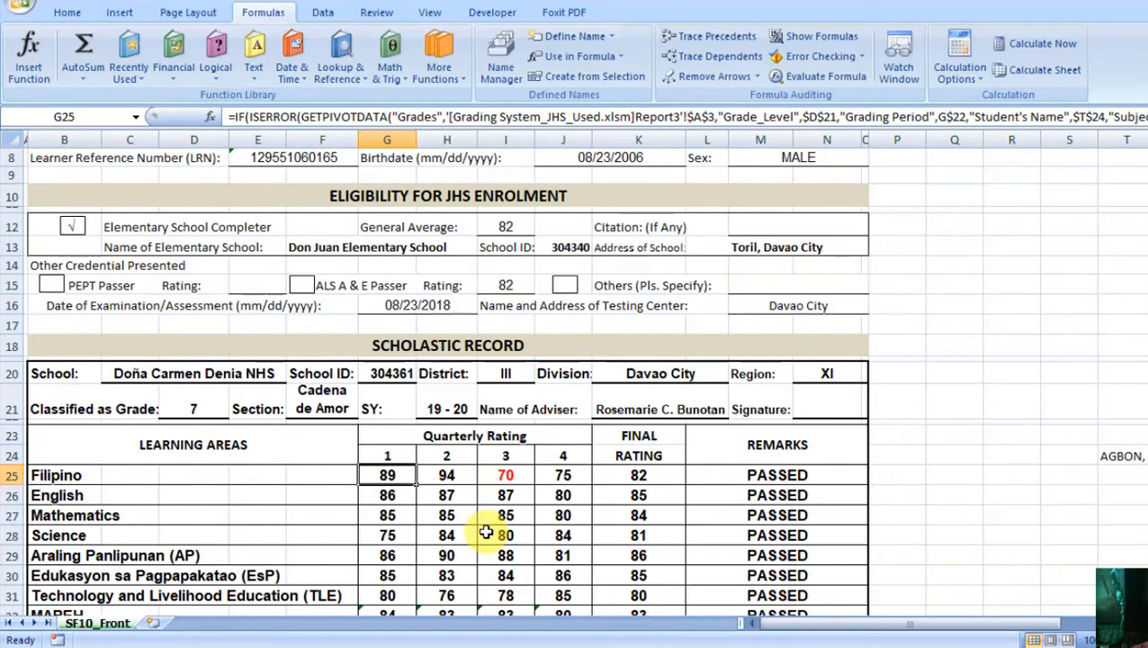
Step: Break the remaining link to Grading System_JHS_Used.xlsm so no external sources remain
left_click(322, 14)
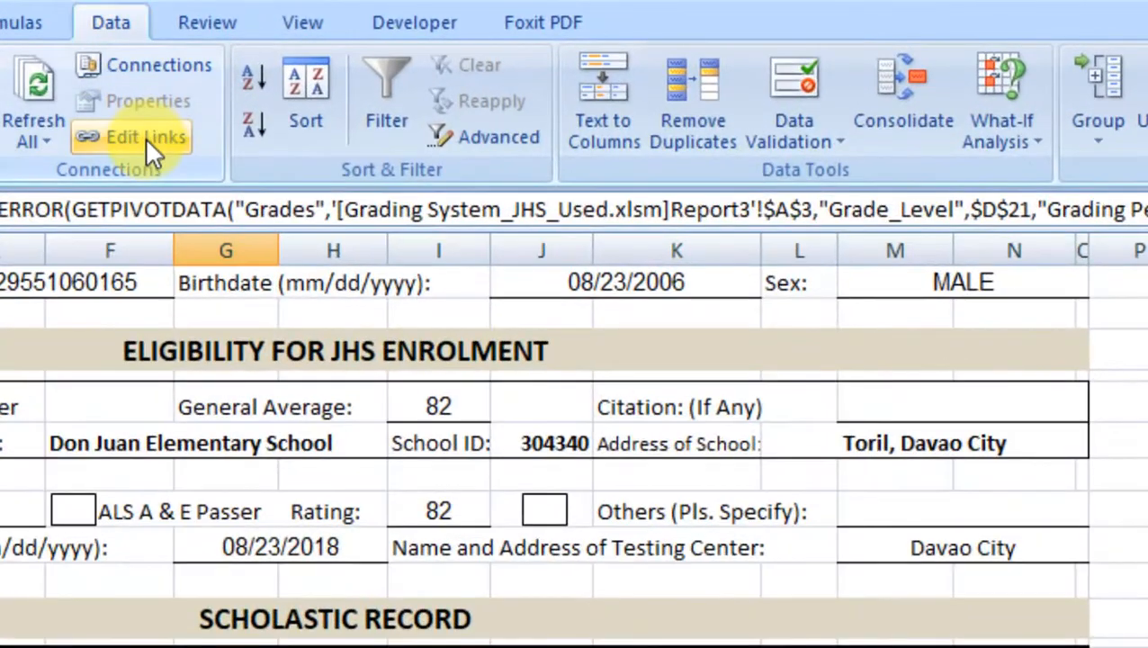
left_click(147, 136)
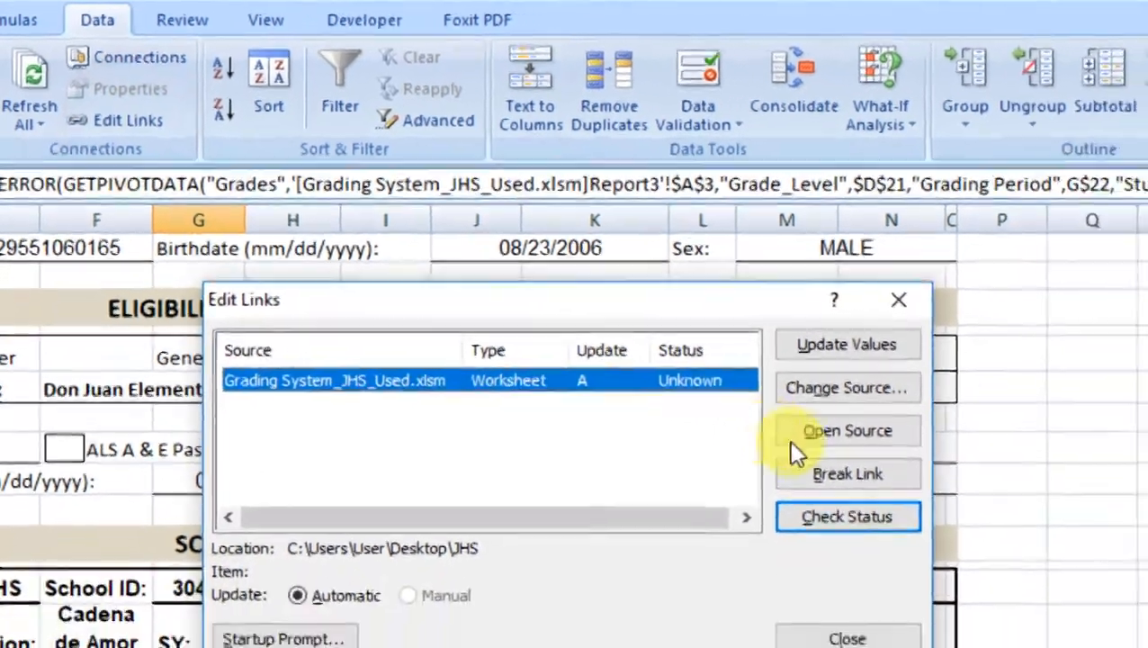
left_click(847, 474)
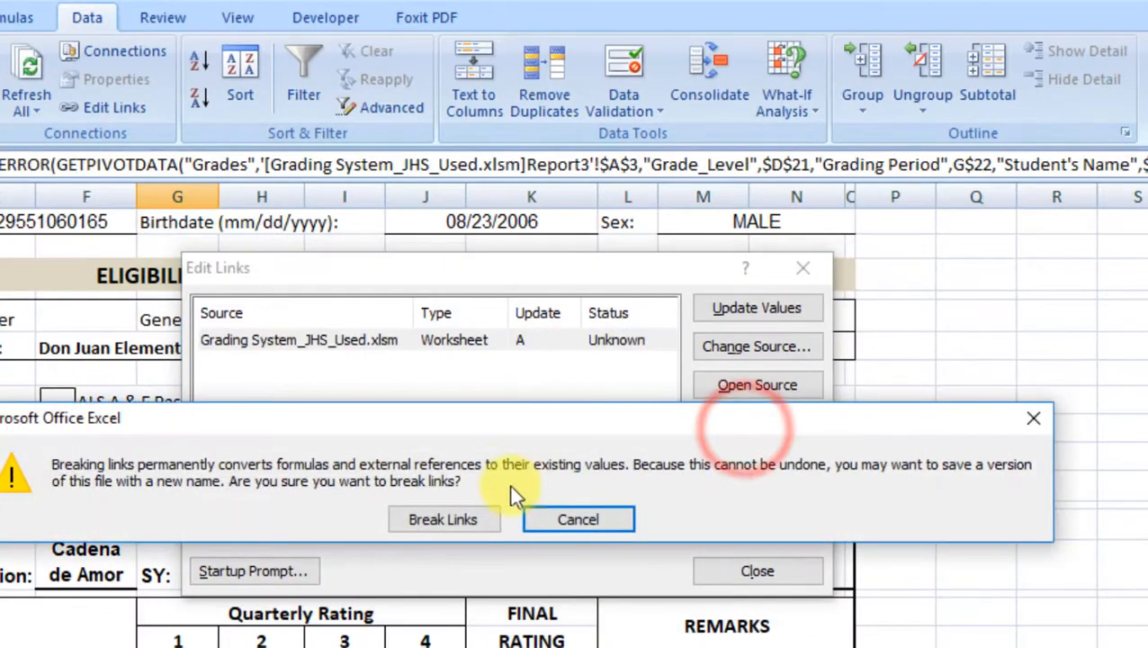
left_click(419, 511)
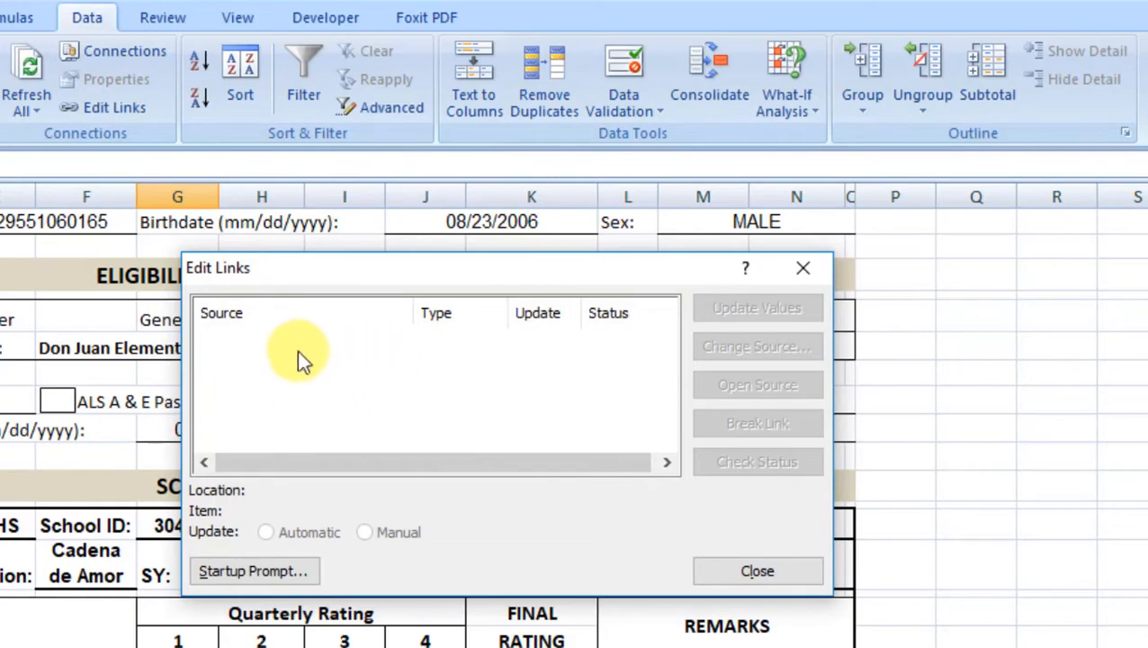
left_click(739, 562)
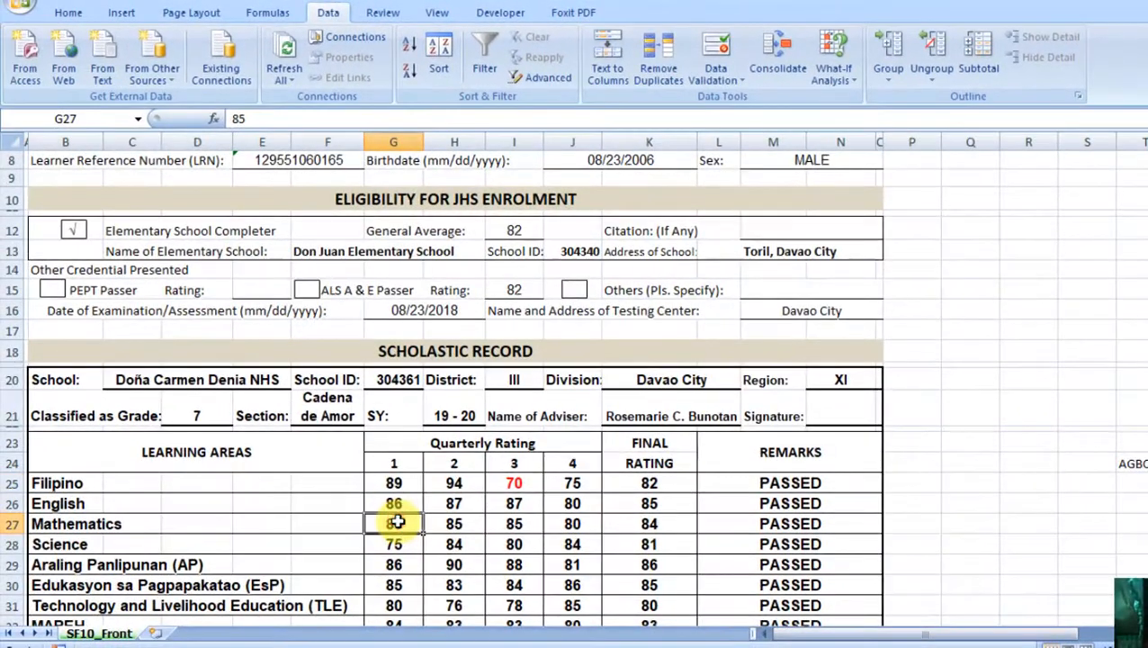
key("Down")
key("Down")
key("Down")
key("Down")
key("Down")
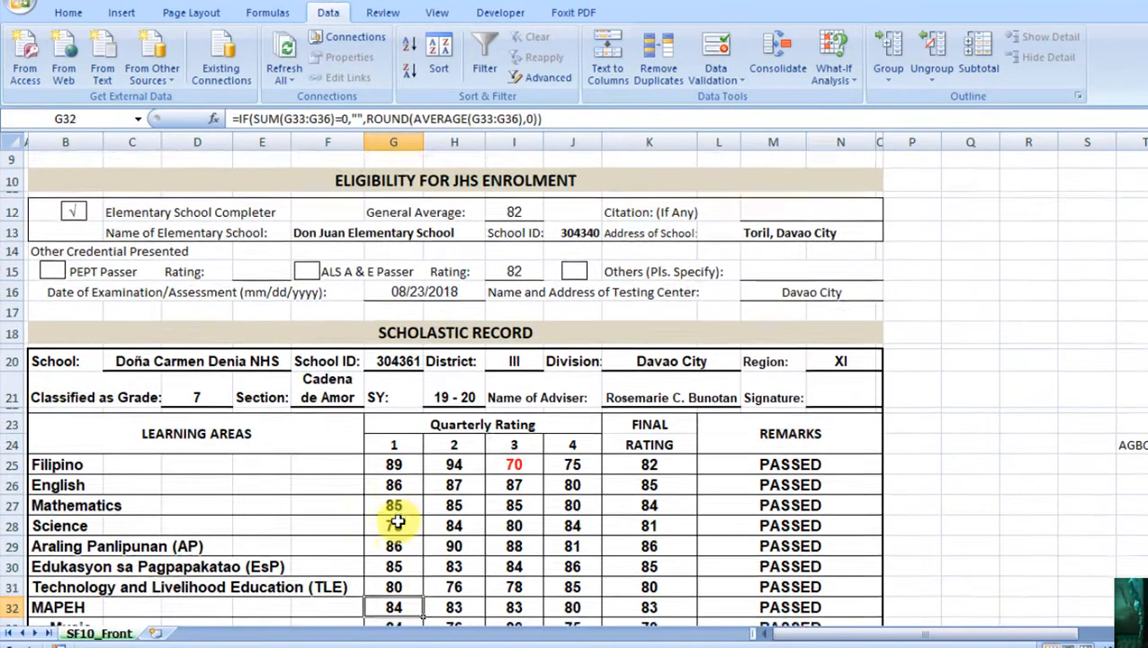
key("Up")
key("Up")
key("Up")
key("Up")
key("Up")
key("Up")
key("Right")
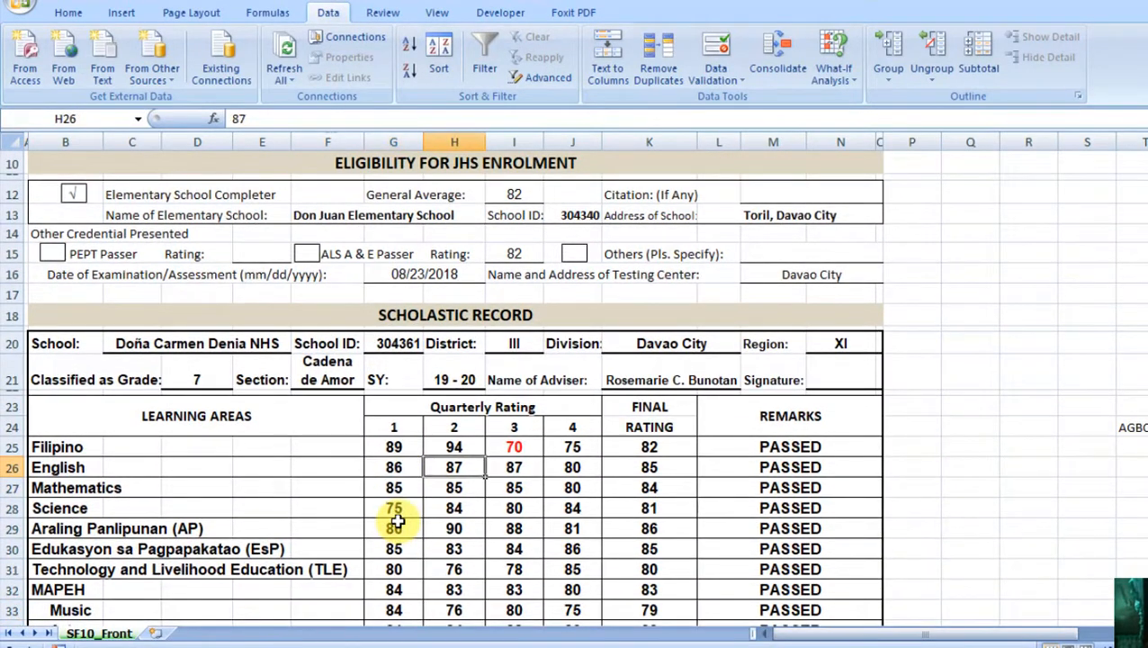
key("Up")
key("Left")
key("Right")
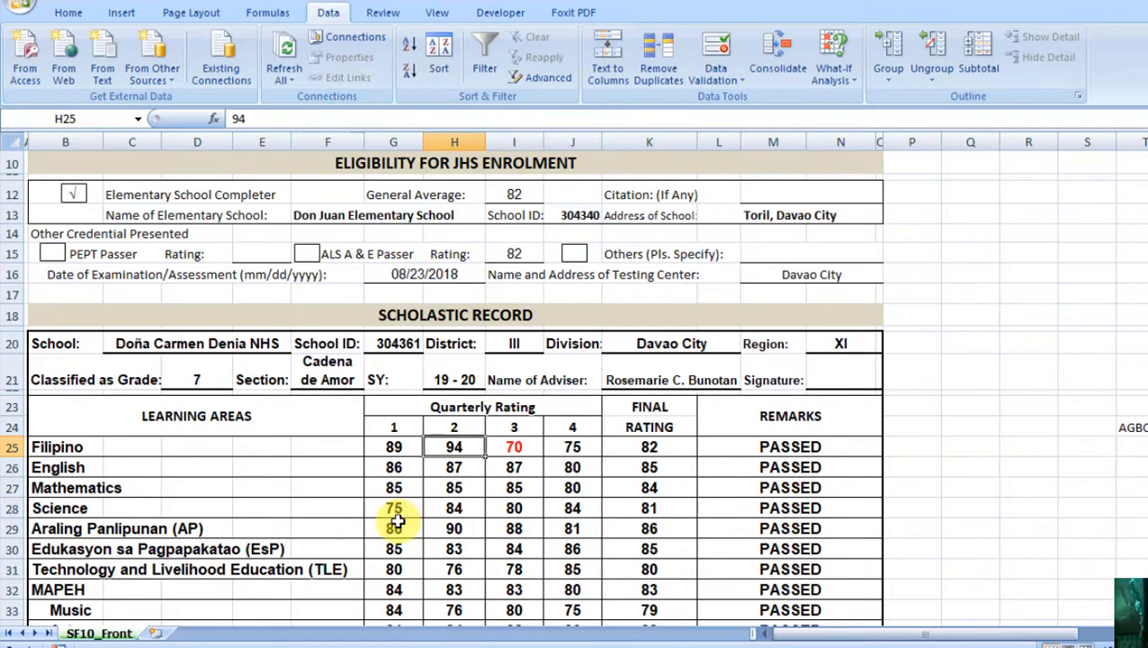
key("Up")
key("Up")
key("Up")
key("Up")
key("Up")
key("Up")
key("Up")
key("Up")
key("Up")
key("Up")
key("Up")
key("Up")
key("Up")
key("Up")
key("Up")
key("Up")
key("Up")
key("Up")
key("Up")
key("Up")
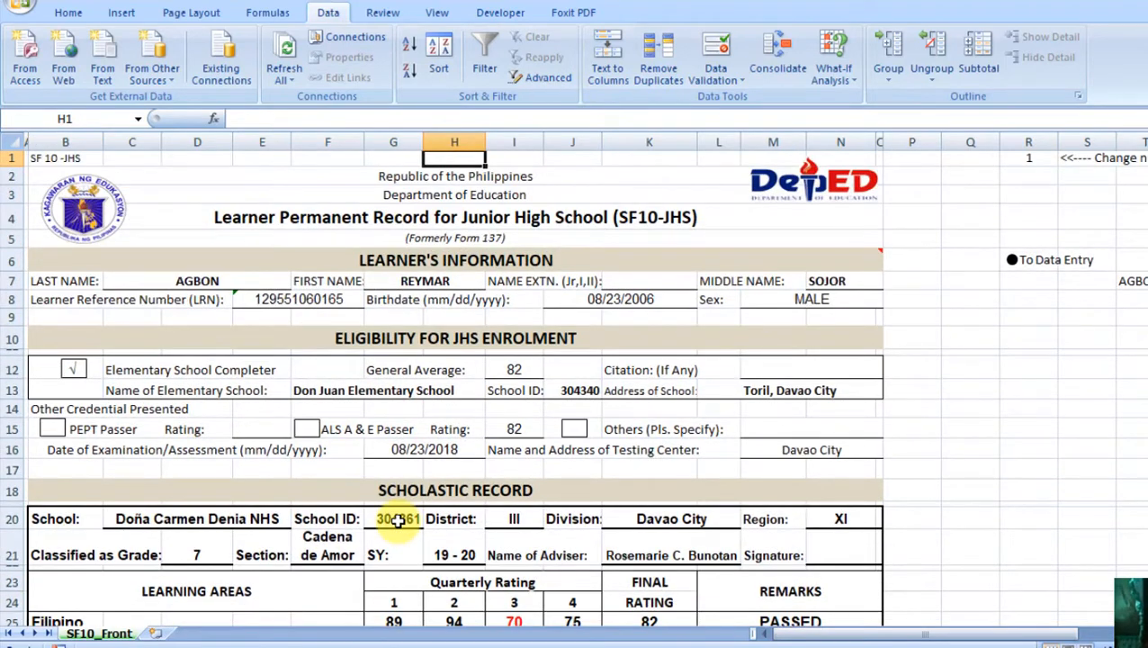
Step: Save As into Desktop\JHS, replacing Book2 with the learner's surname-first full name
left_click(22, 7)
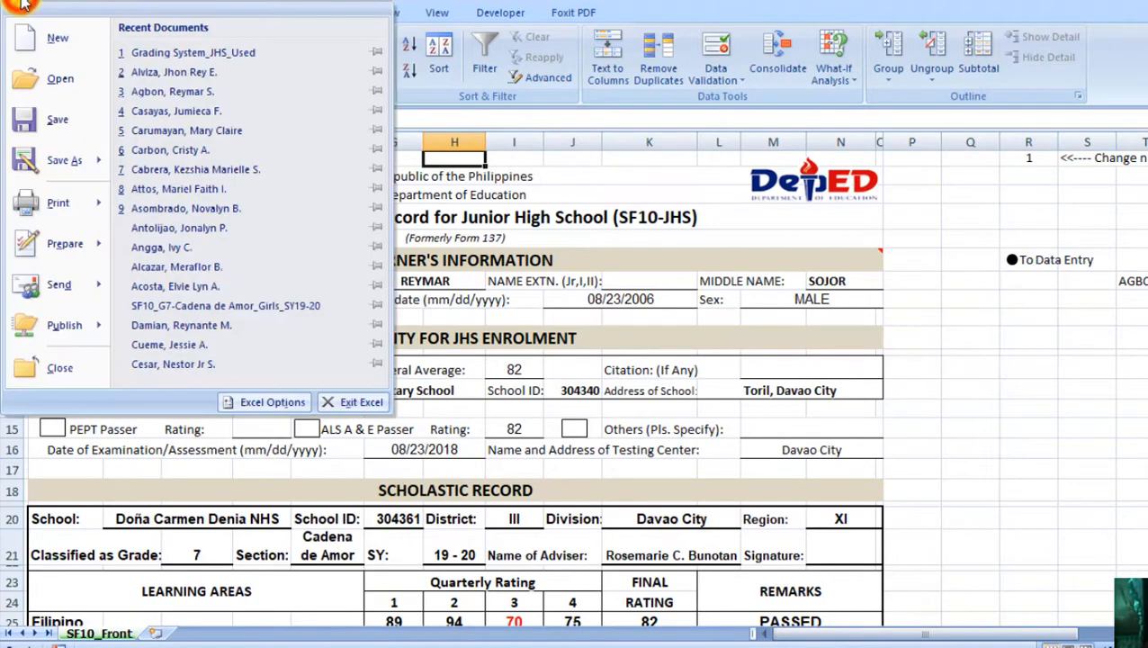
left_click(60, 165)
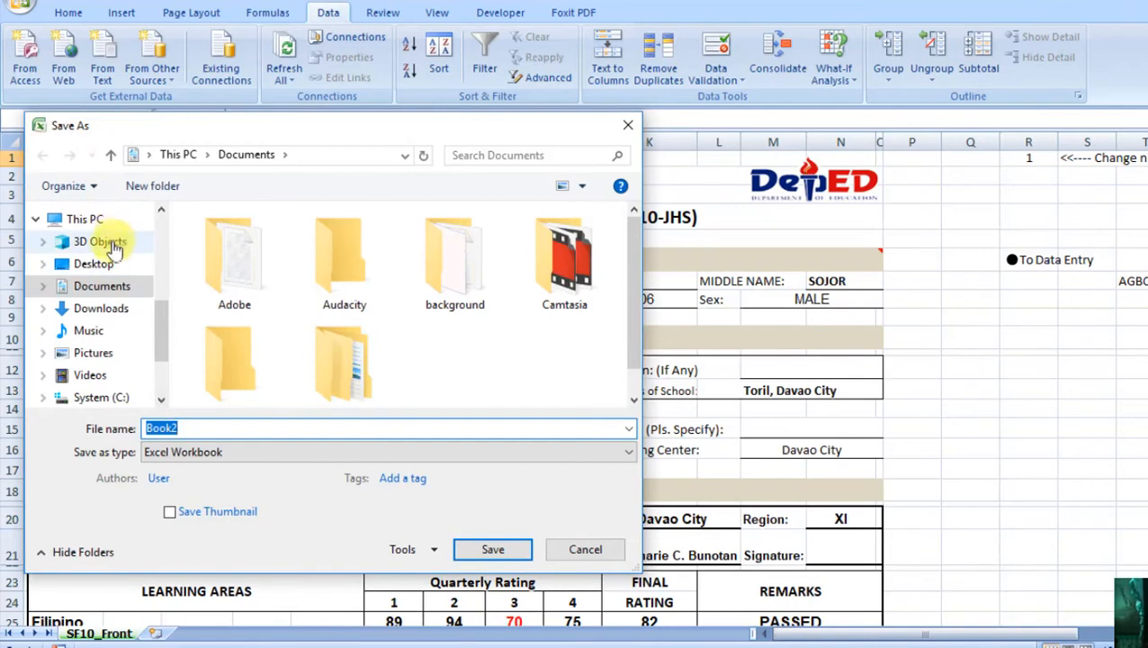
left_click(101, 265)
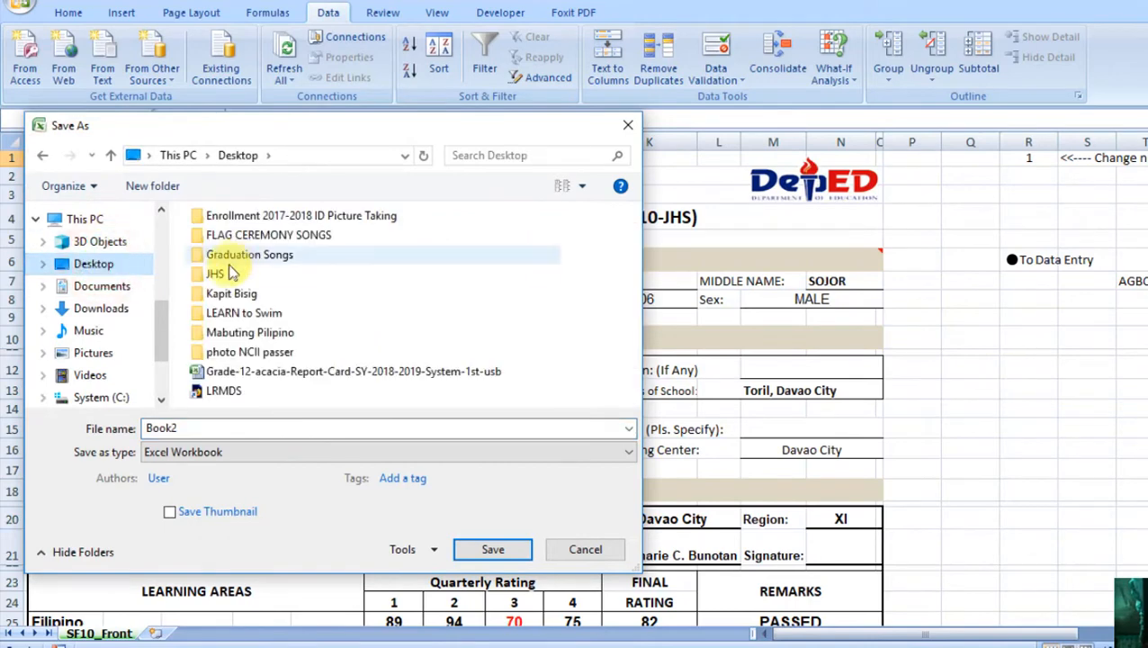
double_click(220, 276)
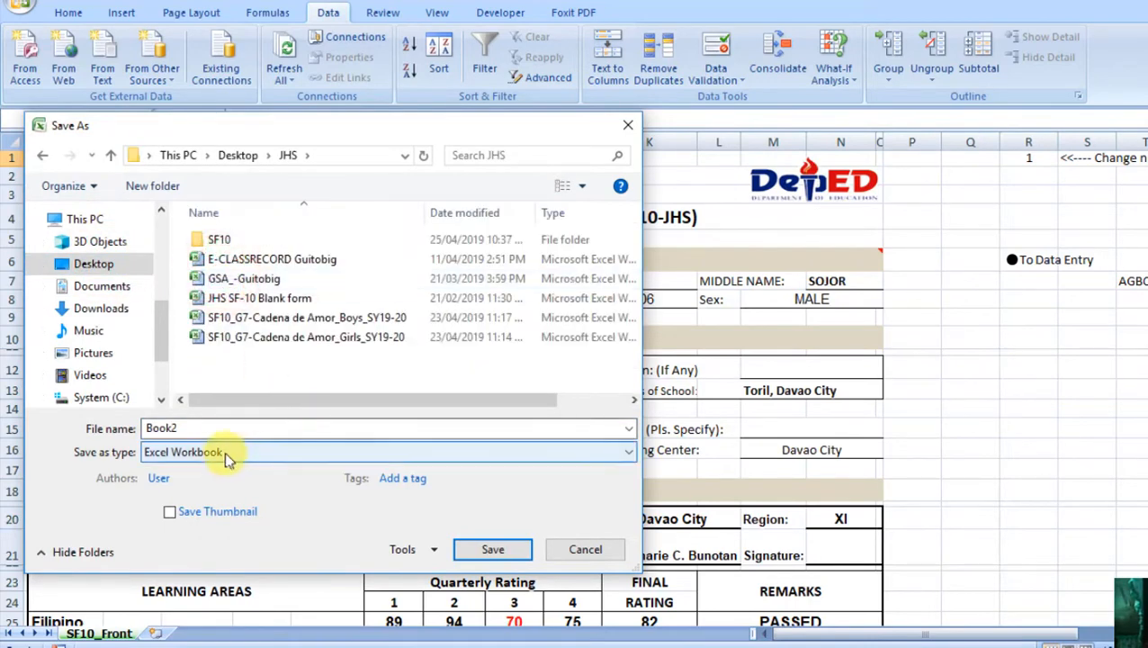
double_click(224, 430)
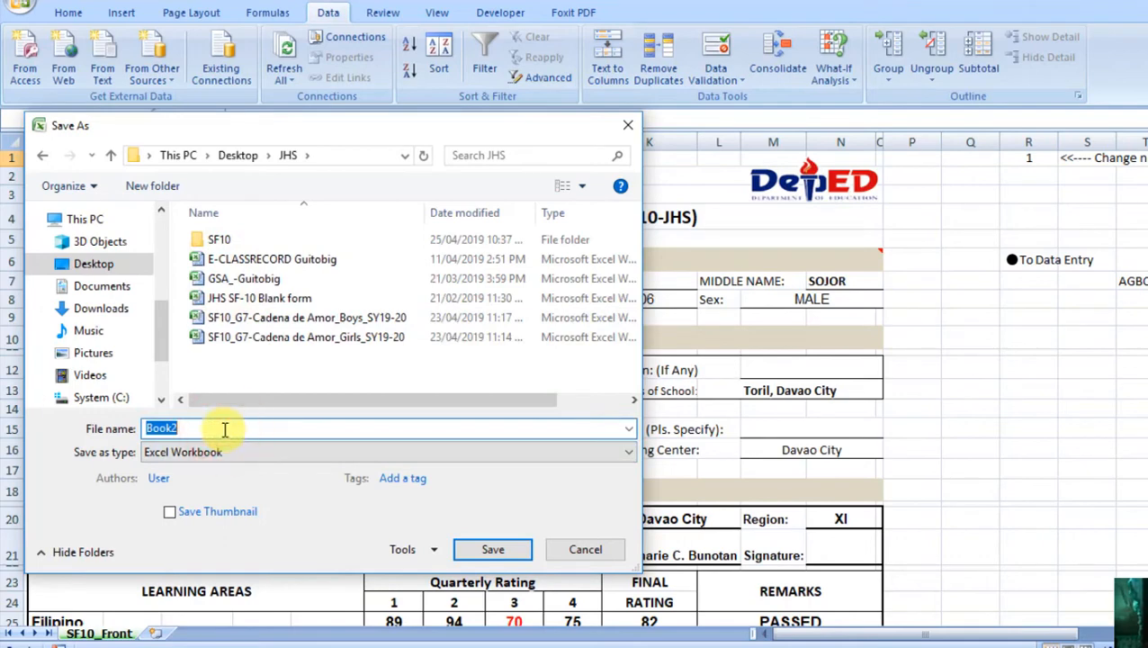
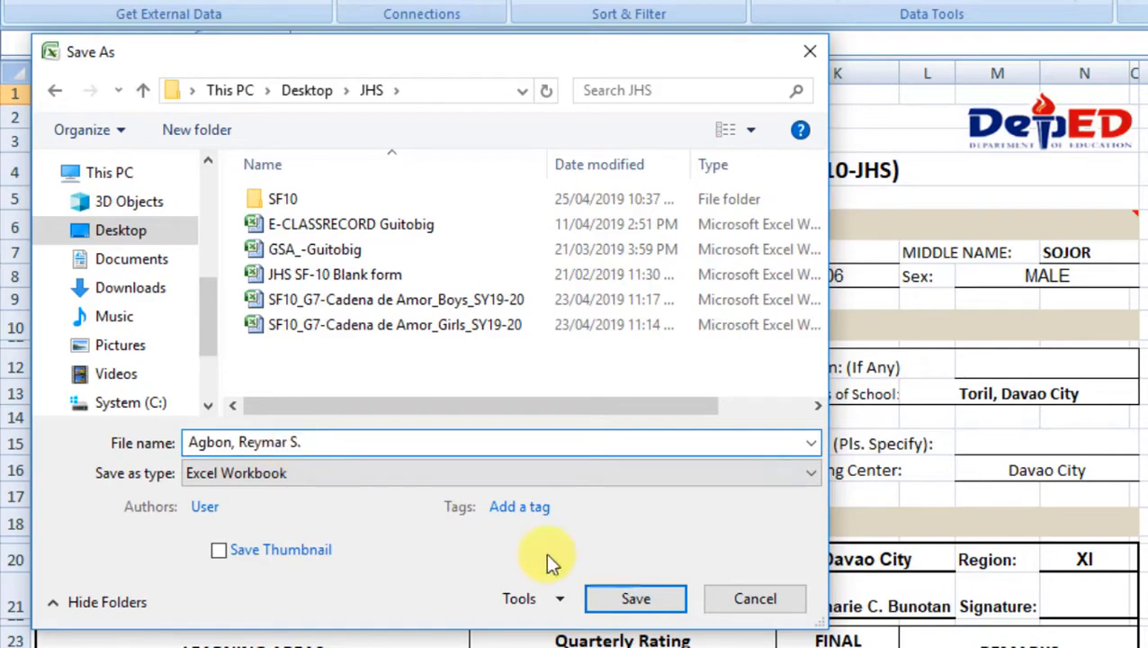
left_click(638, 601)
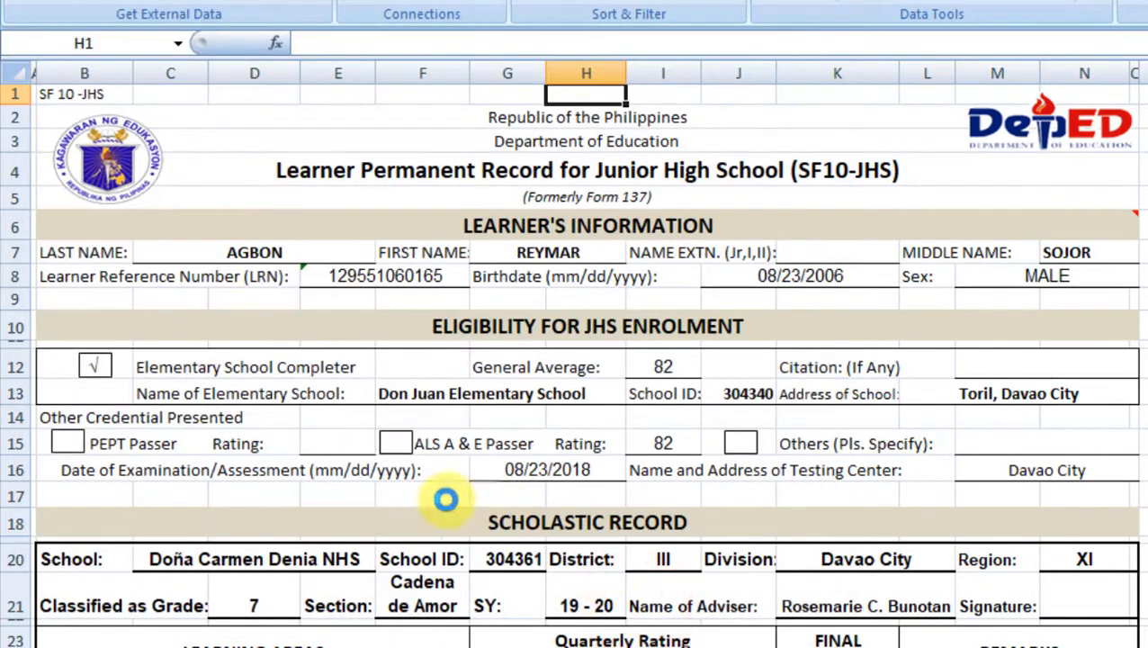
left_click(312, 487)
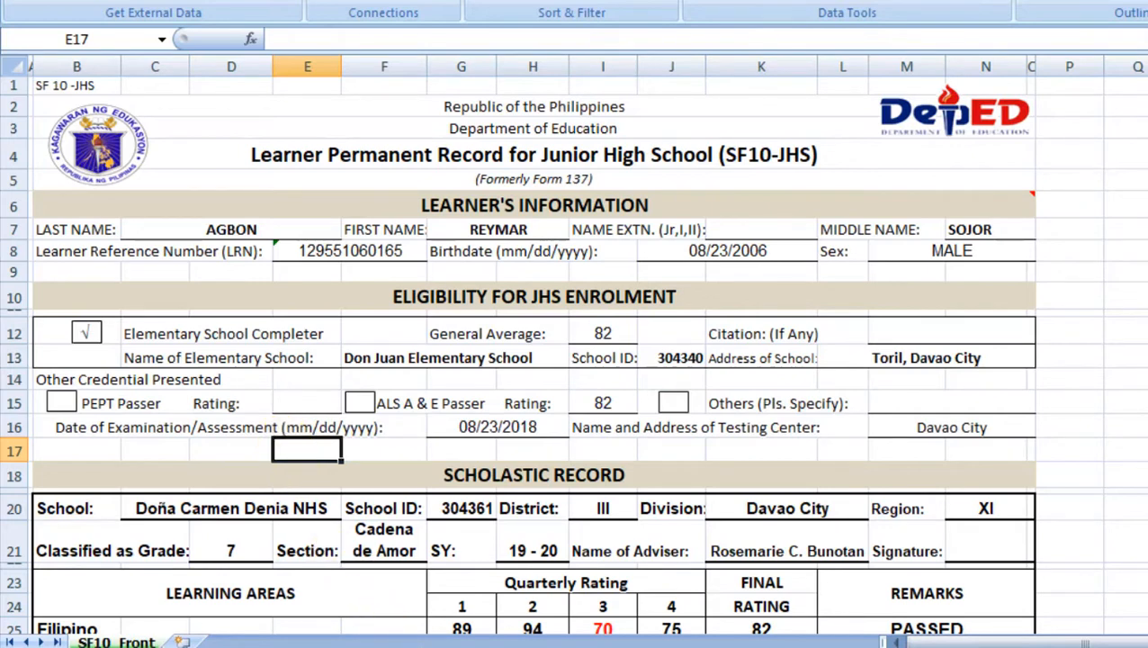
mouse_move(193, 641)
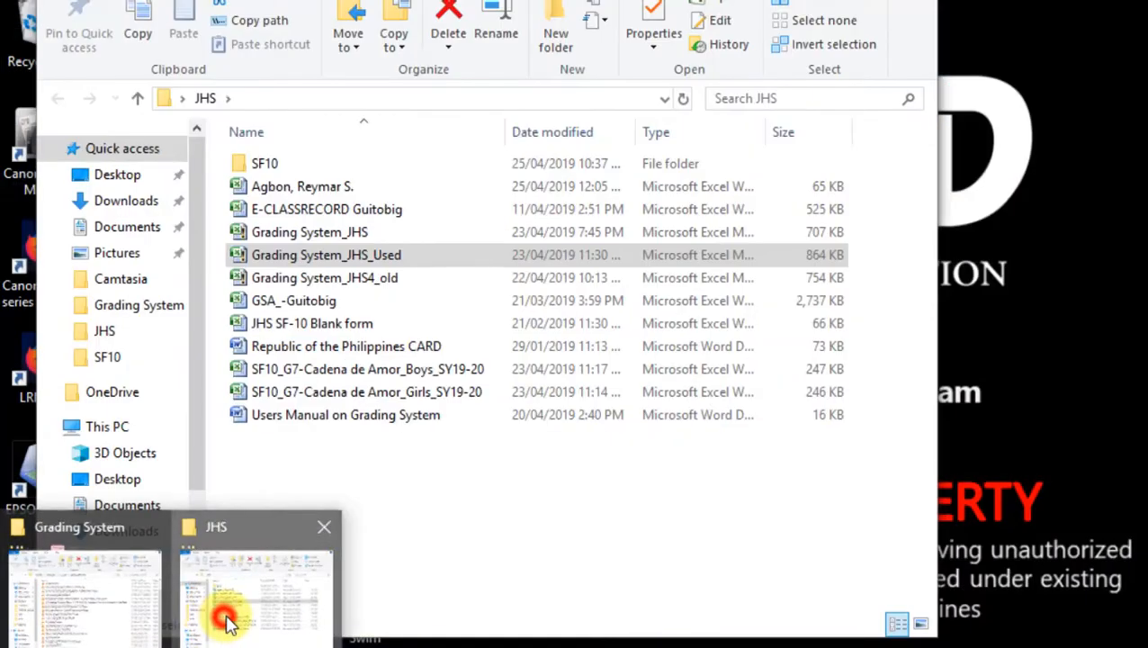
Step: Open the SF10 subfolder inside JHS and browse its 20 learner workbooks
left_click(225, 621)
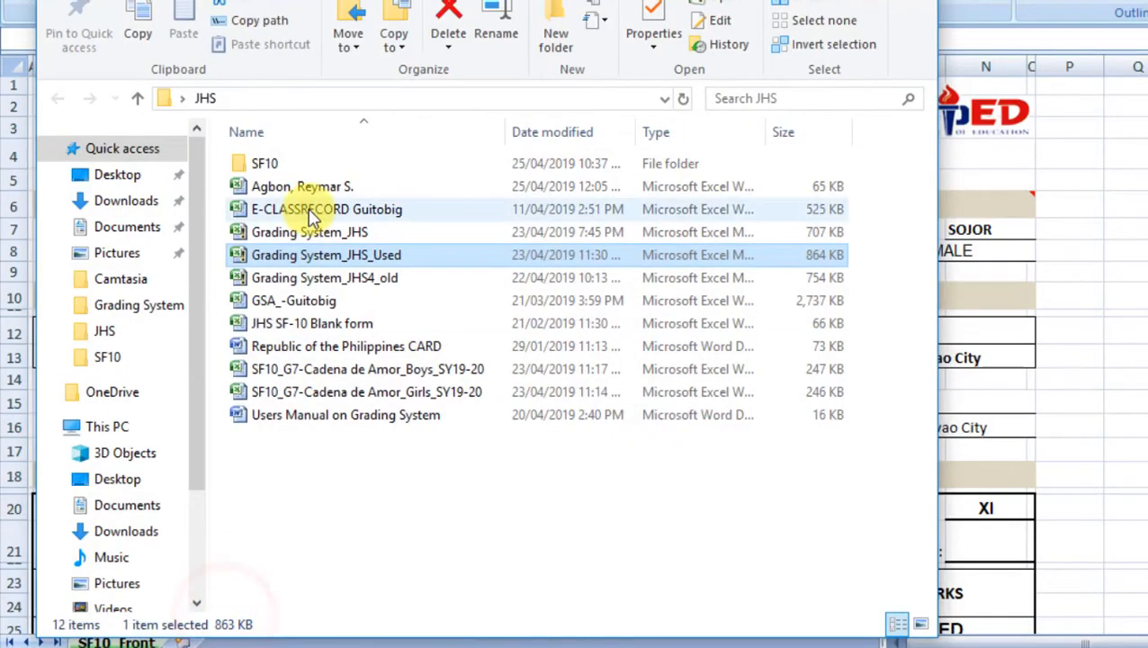
double_click(295, 162)
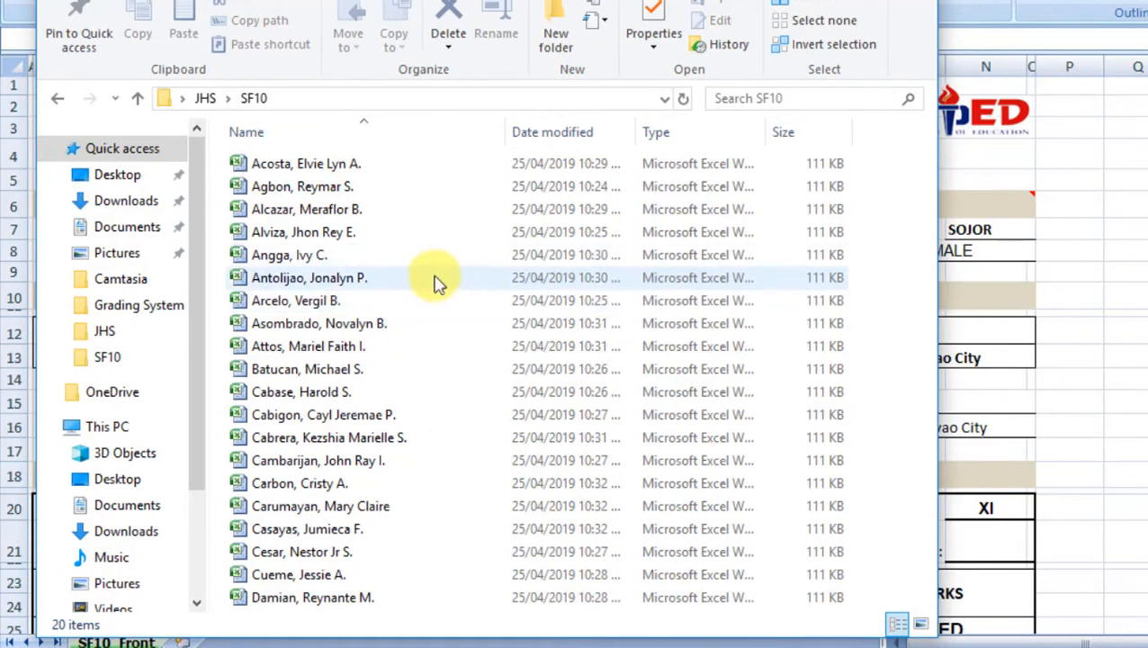
left_click(315, 209)
key("Up")
key("Up")
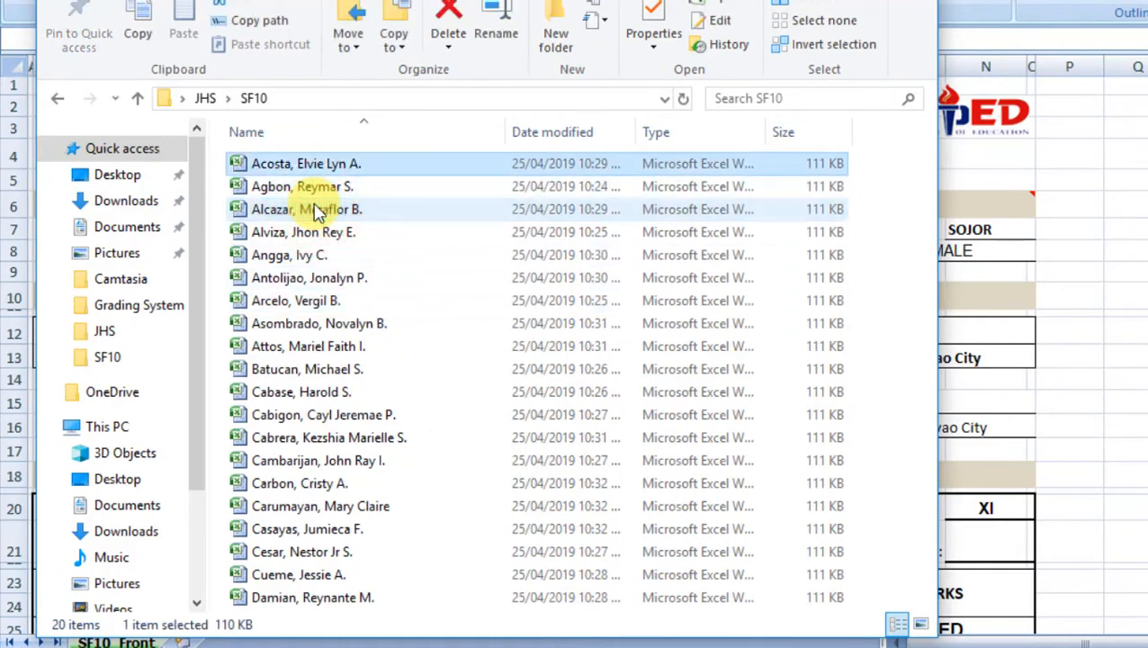
key("Down")
key("Down")
key("Down")
key("Down")
key("Down")
key("Down")
key("Down")
key("Down")
key("Down")
key("Down")
key("Down")
key("Down")
key("Down")
key("Down")
key("Down")
key("Down")
key("Down")
key("Down")
key("Down")
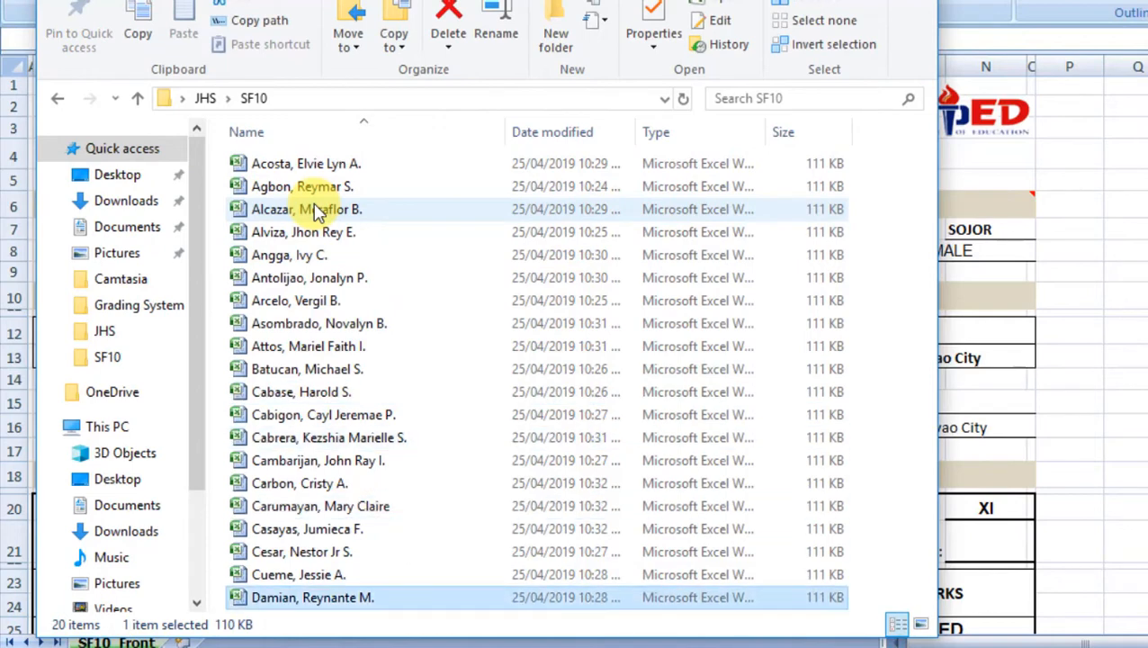
key("Up")
key("Up")
key("Up")
key("Up")
key("Up")
key("Up")
key("Up")
key("Up")
key("Up")
key("Up")
key("Up")
key("Up")
key("Up")
key("Up")
key("Up")
key("Up")
key("Up")
key("Up")
key("Up")
key("Down")
key("Down")
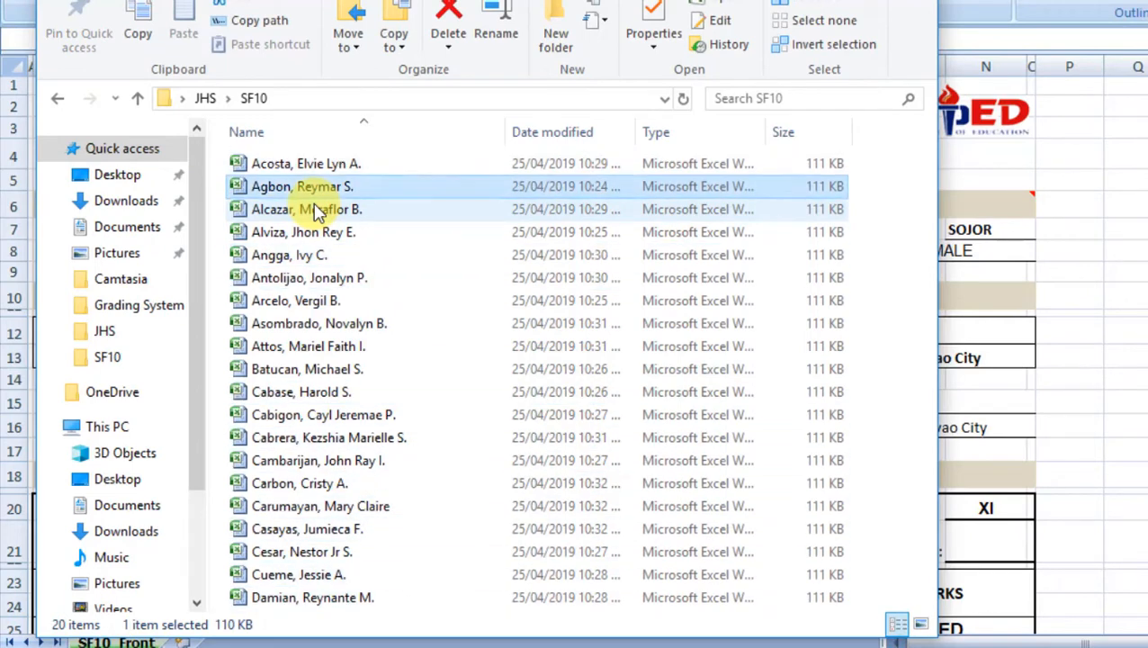
key("Down")
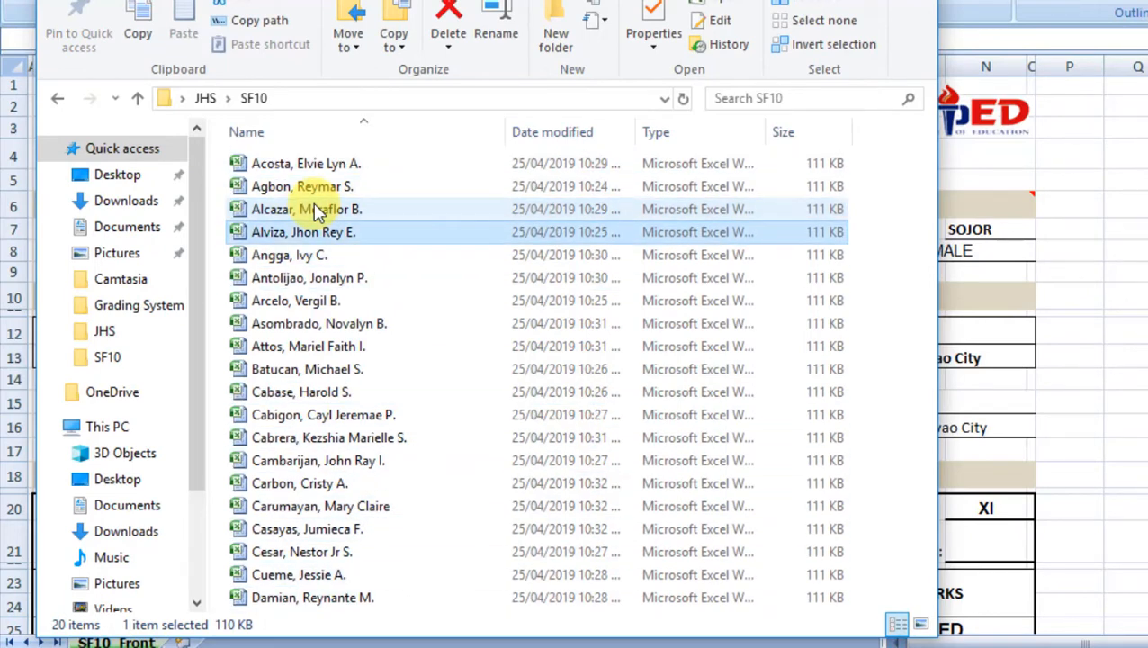
key("Down")
key("Up")
key("Up")
key("Up")
key("Down")
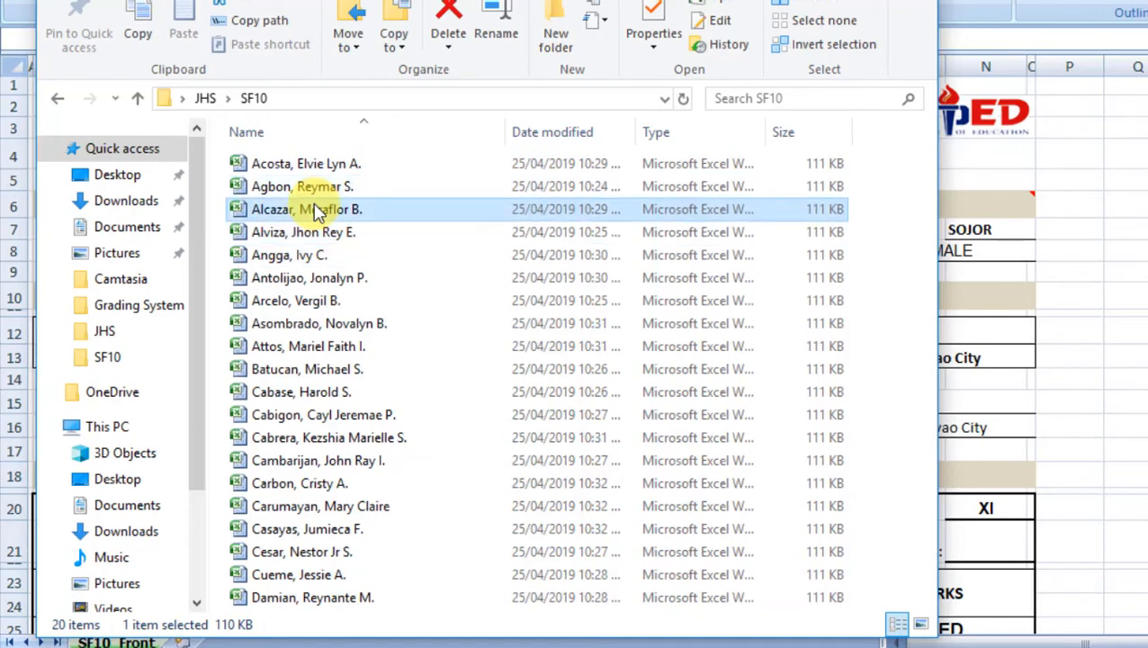